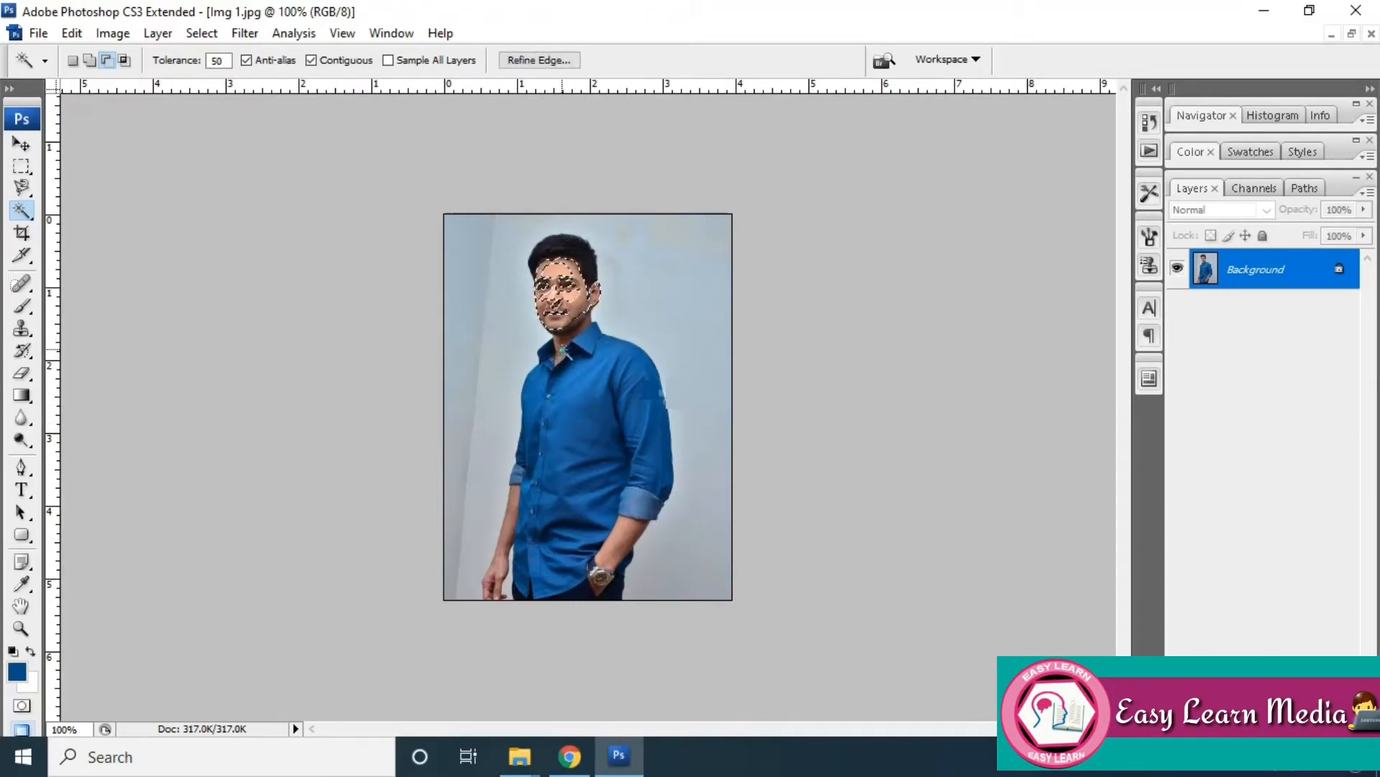
{"action": "left_click", "coordinate": [613, 396]}
{"action": "left_click", "coordinate": [588, 440]}
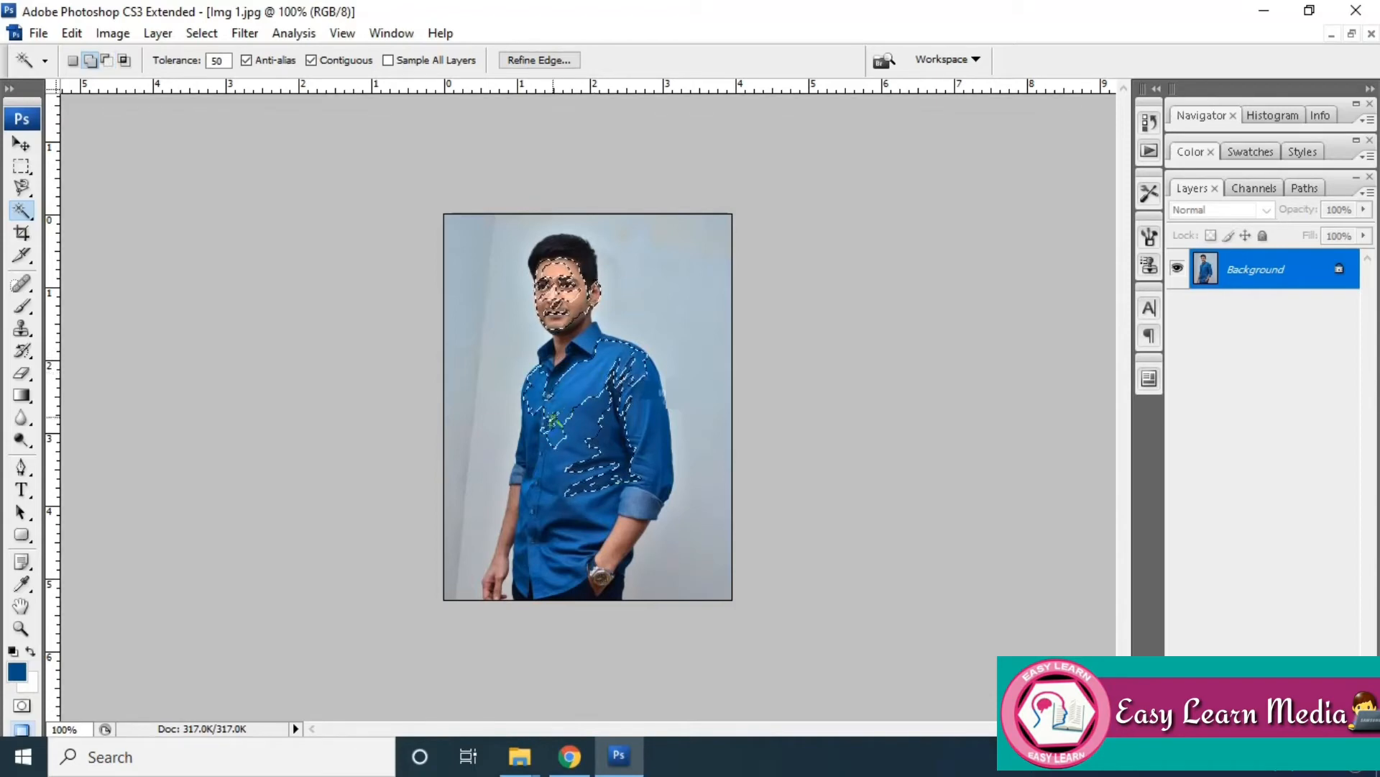
{"action": "left_click", "coordinate": [571, 496]}
{"action": "left_click", "coordinate": [548, 575]}
{"action": "left_click", "coordinate": [568, 537], "text": "shift"}
{"action": "left_click", "coordinate": [555, 552], "text": "shift"}
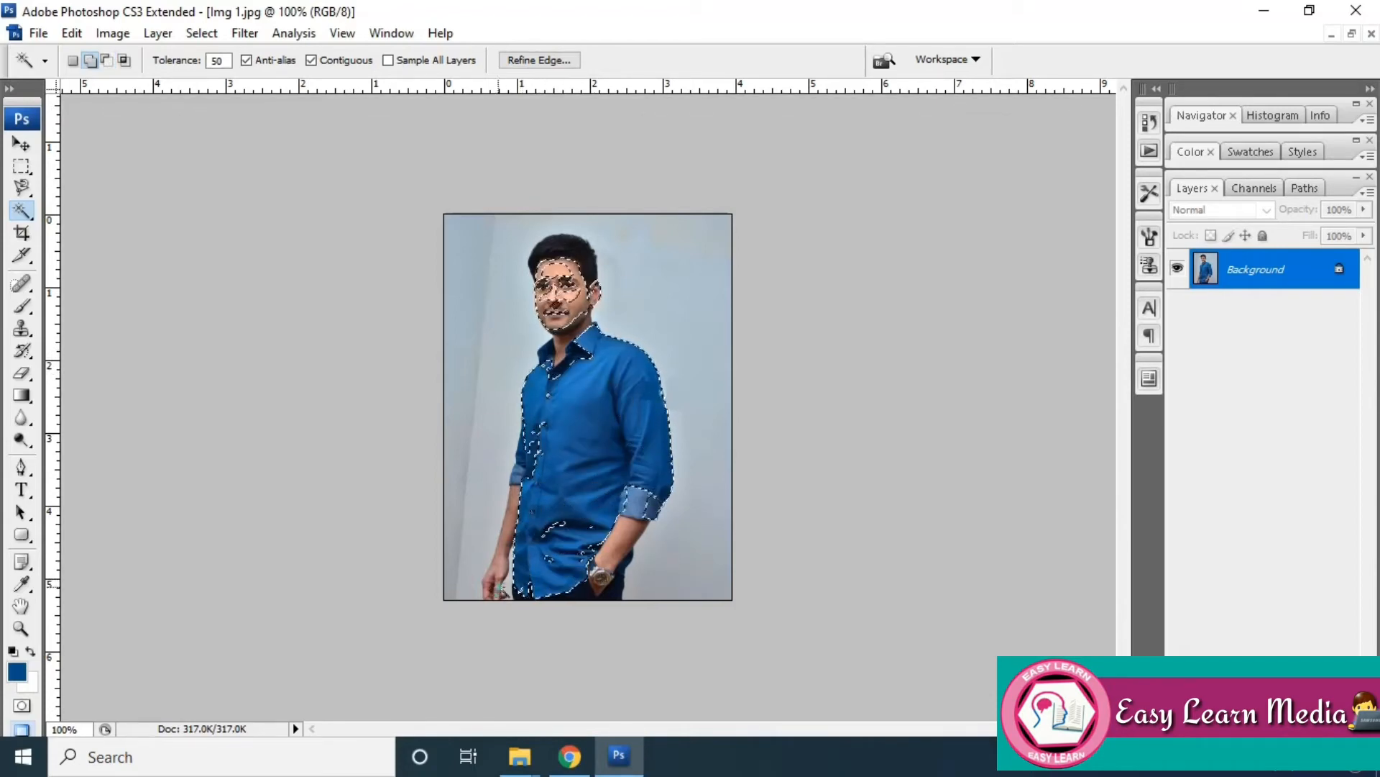
{"action": "left_click", "coordinate": [639, 504], "text": "shift"}
{"action": "left_click", "coordinate": [499, 564], "text": "shift"}
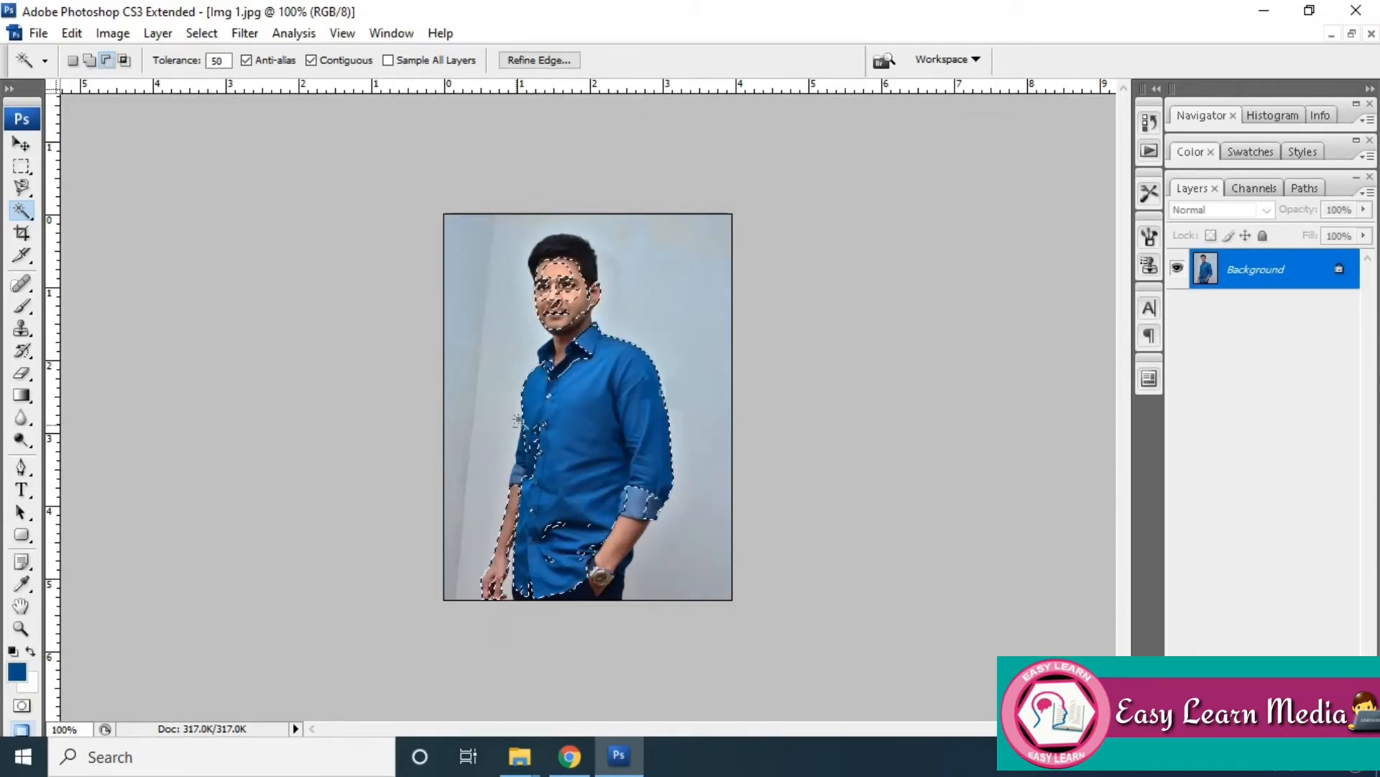
Clear the current selection, delete the grey-blue backdrop around the man using the Magic Wand, and deselect
{"action": "key", "text": "ctrl+d"}
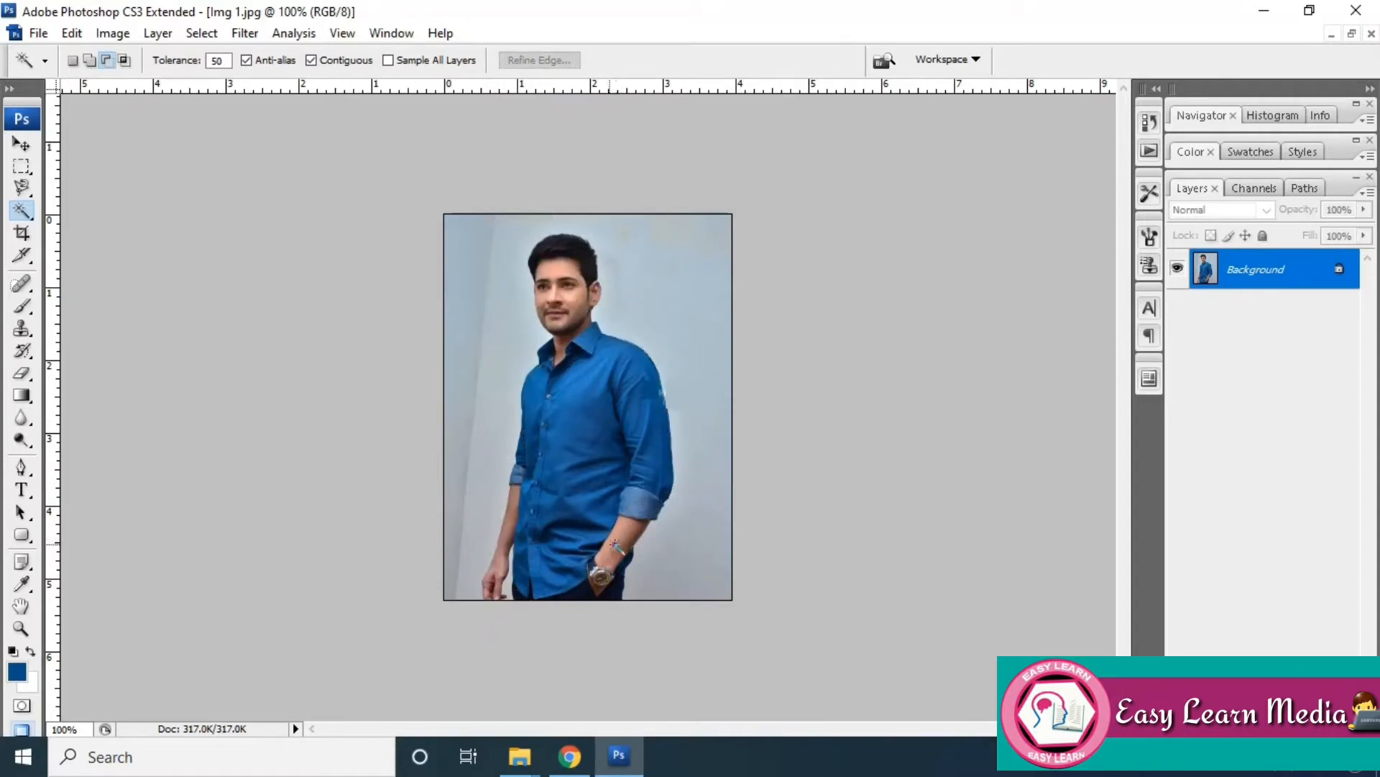
{"action": "left_click", "coordinate": [704, 304]}
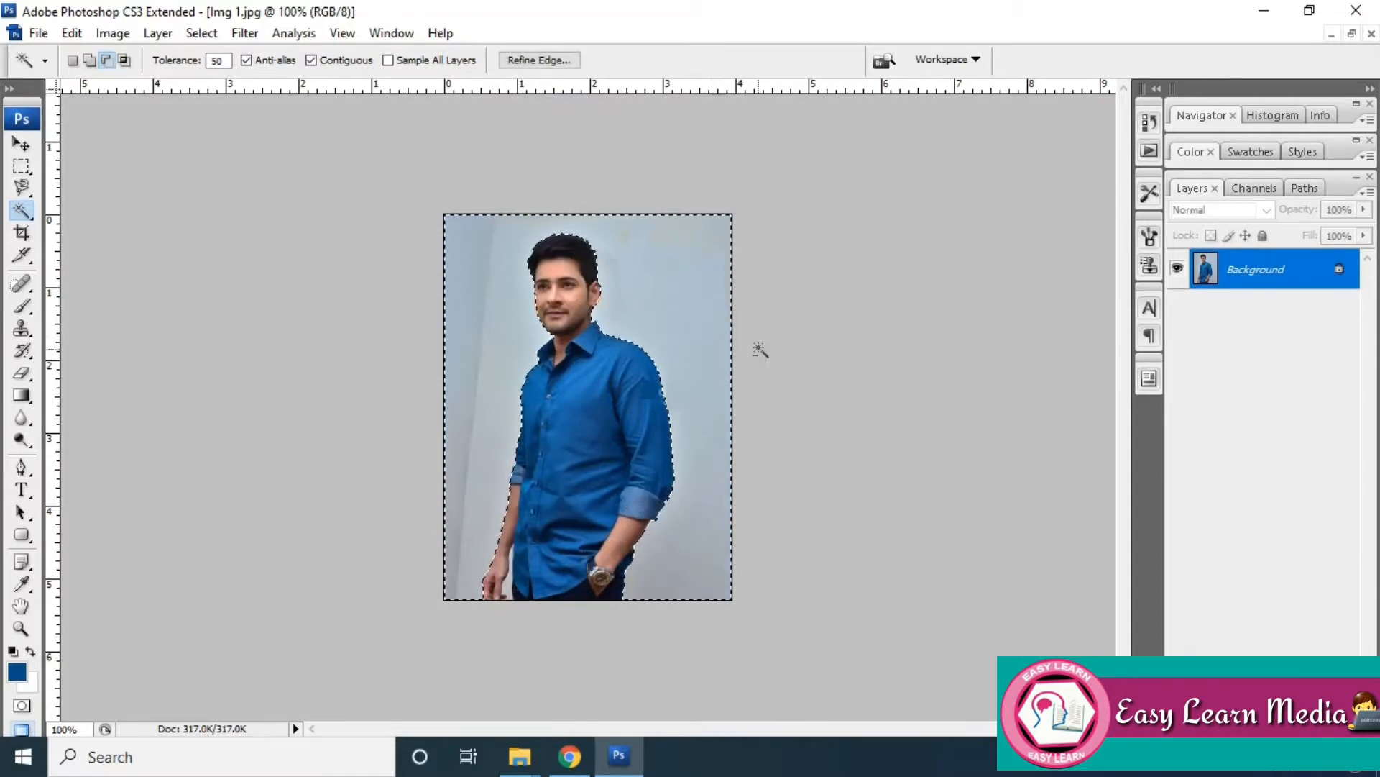
{"action": "key", "text": "Delete"}
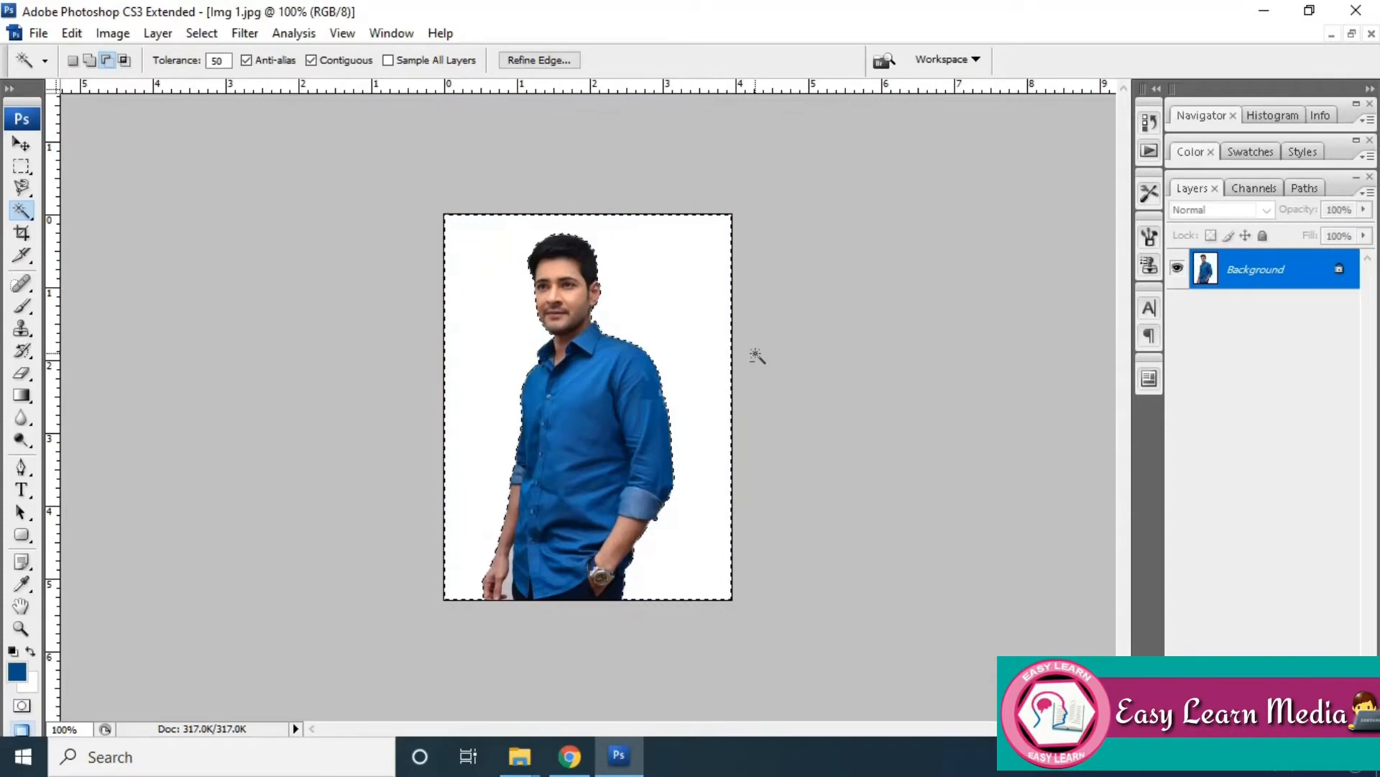
{"action": "key", "text": "ctrl+d"}
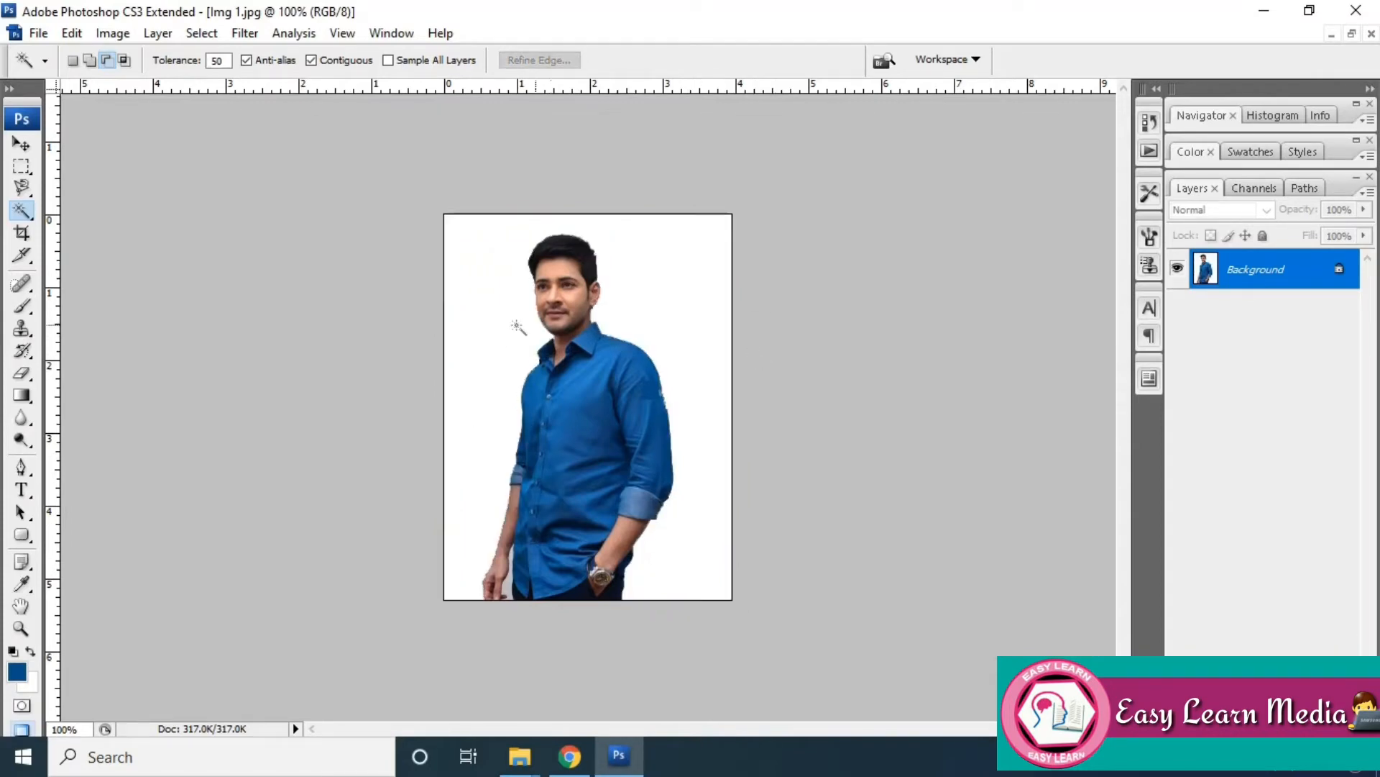
Convert the locked Background of Img 1.jpg into a regular, movable layer
{"action": "left_click", "coordinate": [22, 148]}
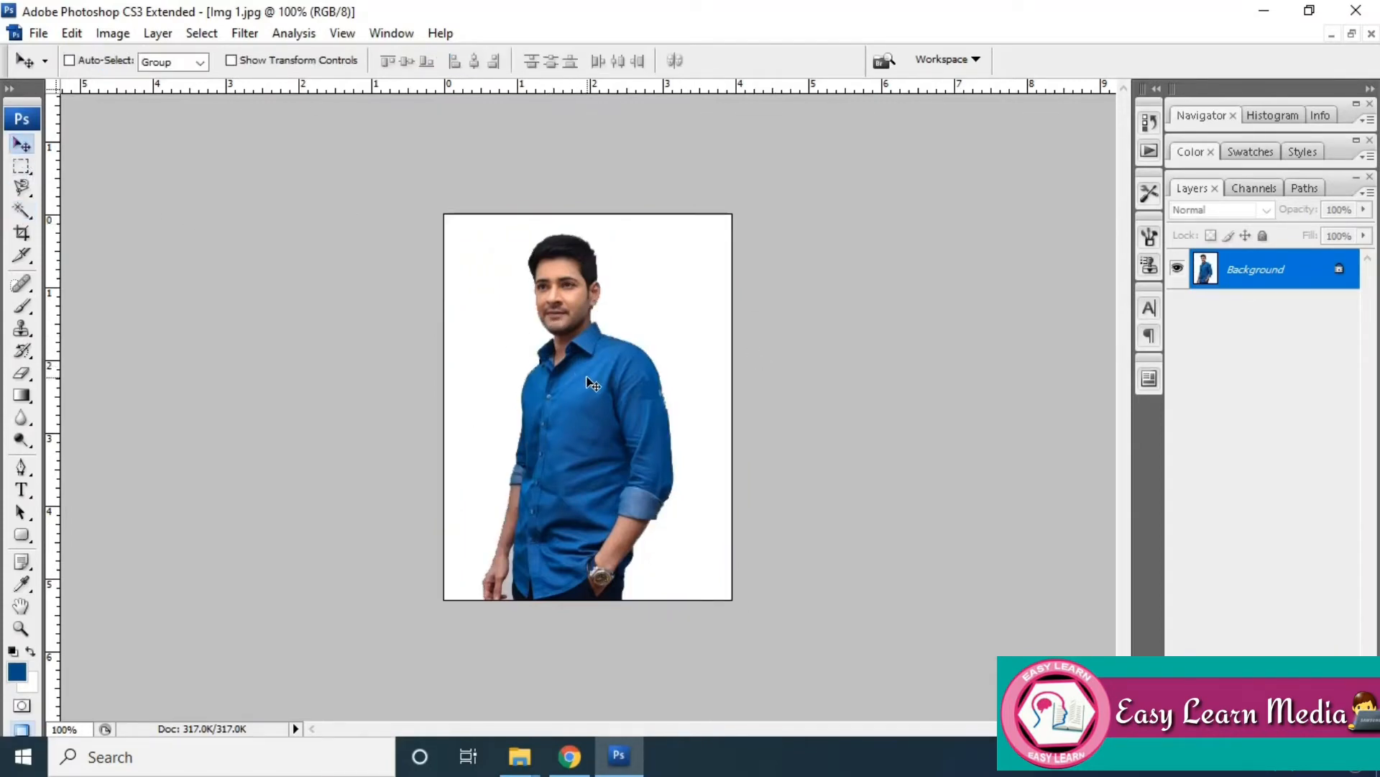
{"action": "double_click", "coordinate": [1255, 269]}
{"action": "left_click", "coordinate": [859, 241]}
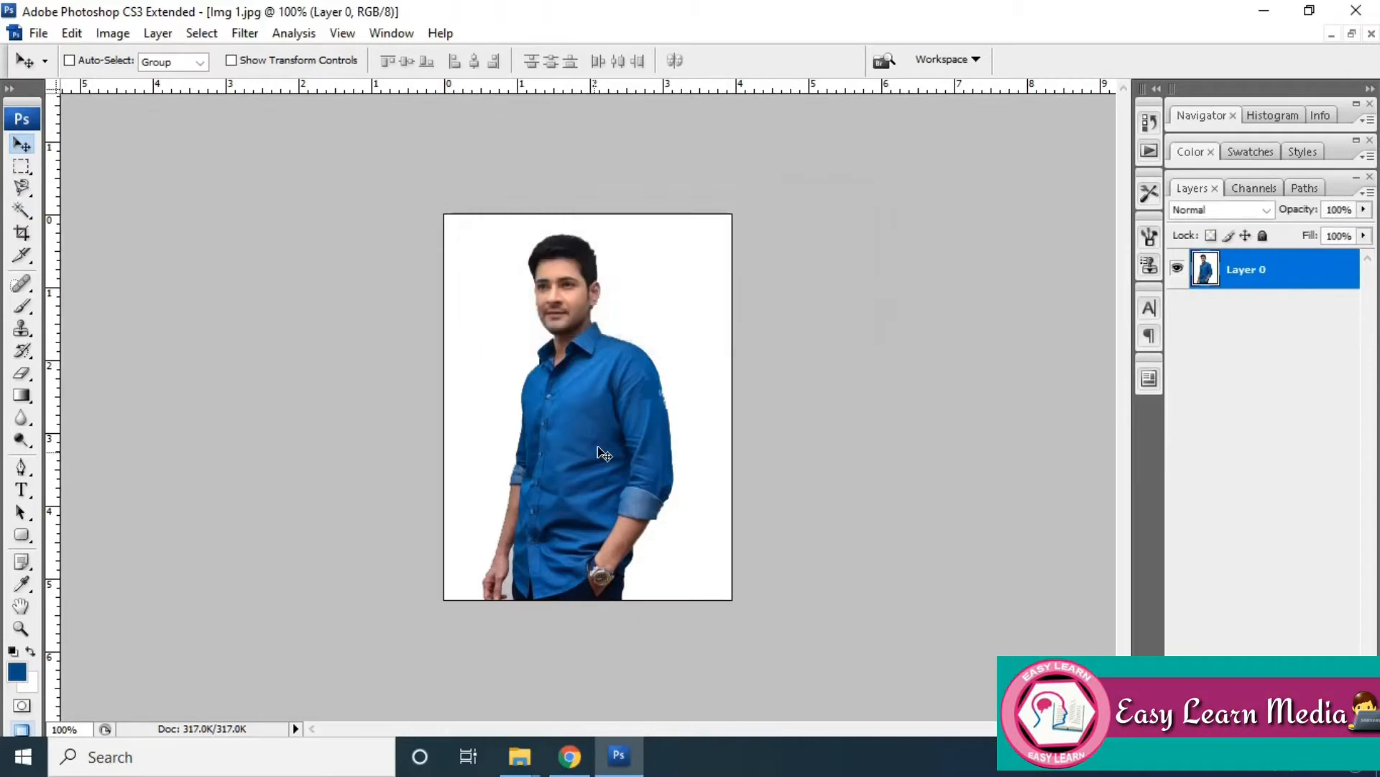
{"action": "mouse_move", "coordinate": [588, 462]}
{"action": "left_mouse_down"}
{"action": "mouse_move", "coordinate": [588, 417]}
{"action": "mouse_move", "coordinate": [580, 475]}
{"action": "mouse_move", "coordinate": [591, 469]}
{"action": "left_mouse_up"}
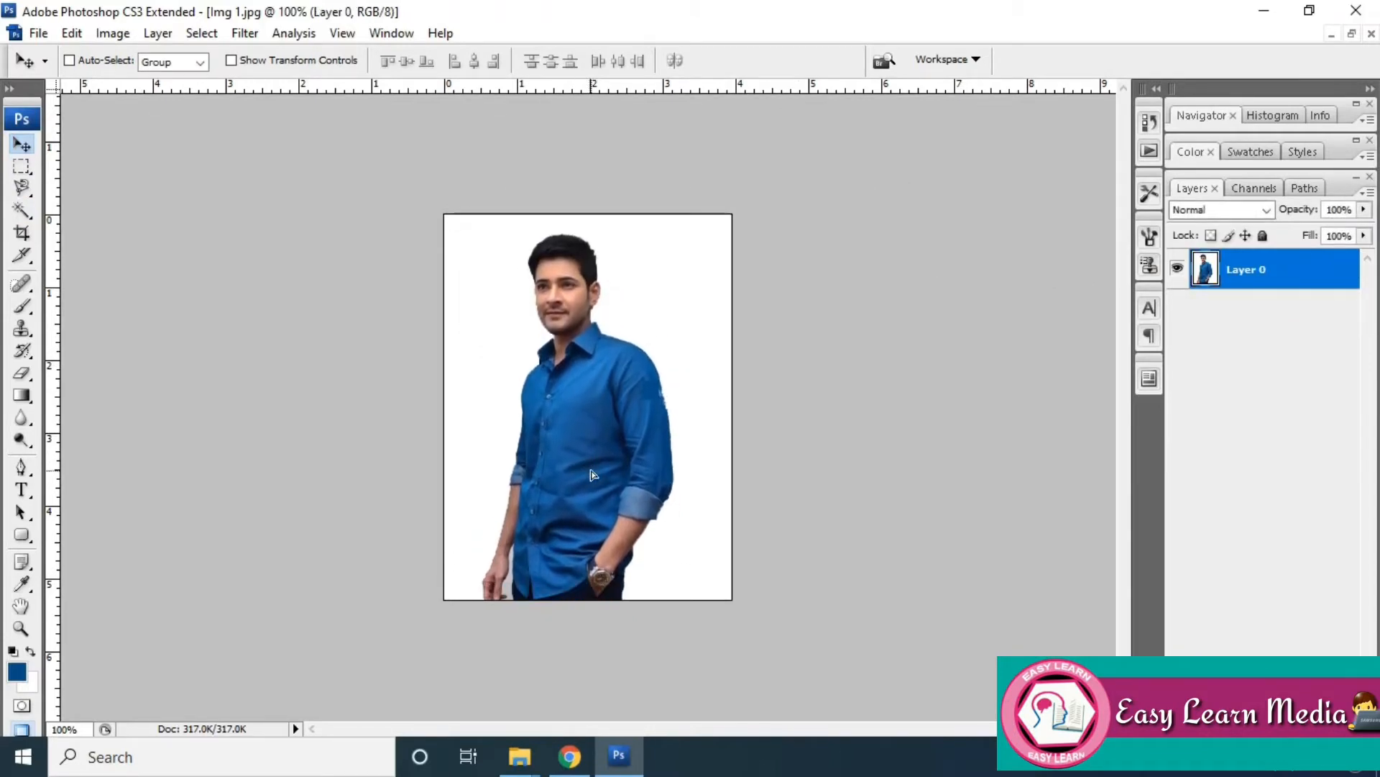
Remove the white area around the man with the Magic Wand and shift the cutout slightly up and to the right
{"action": "left_click", "coordinate": [26, 210]}
{"action": "left_click", "coordinate": [473, 325]}
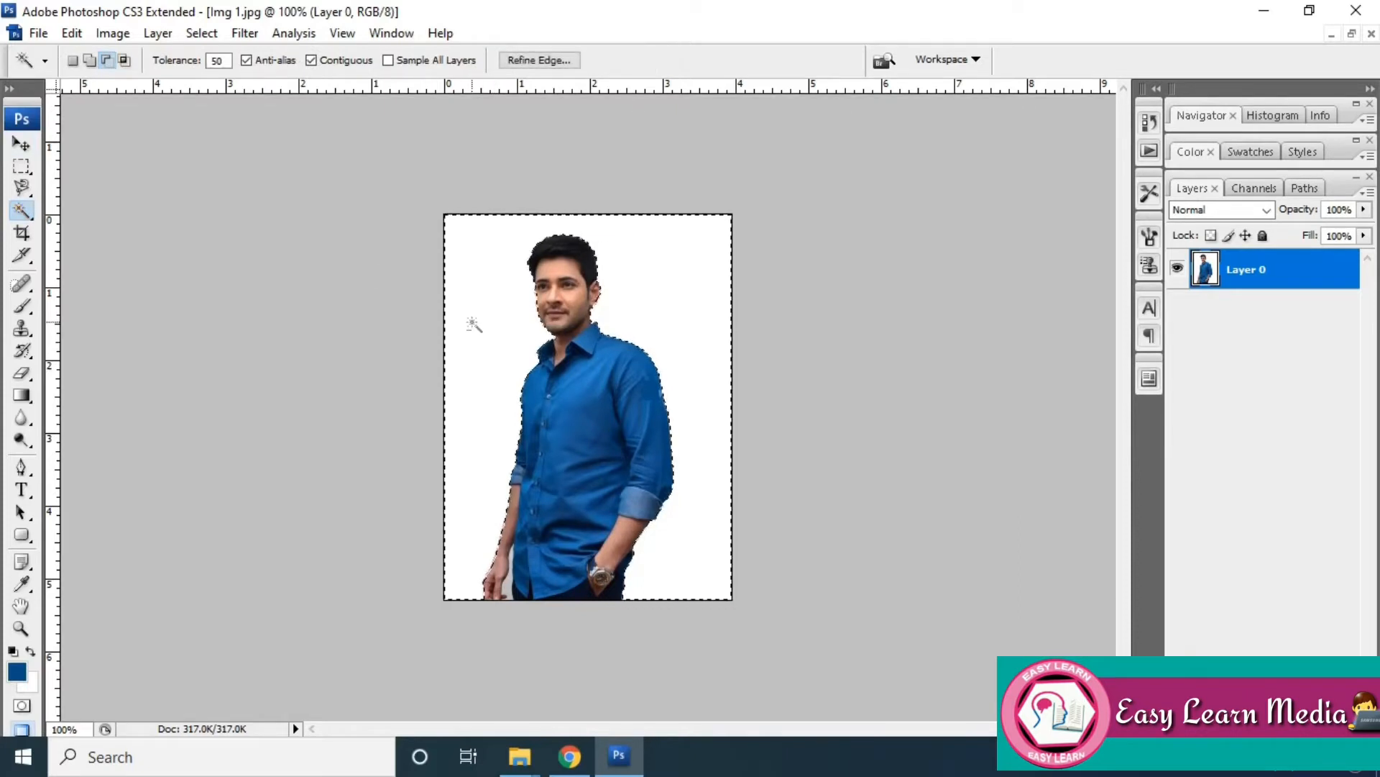
{"action": "key", "text": "Delete"}
{"action": "key", "text": "ctrl+d"}
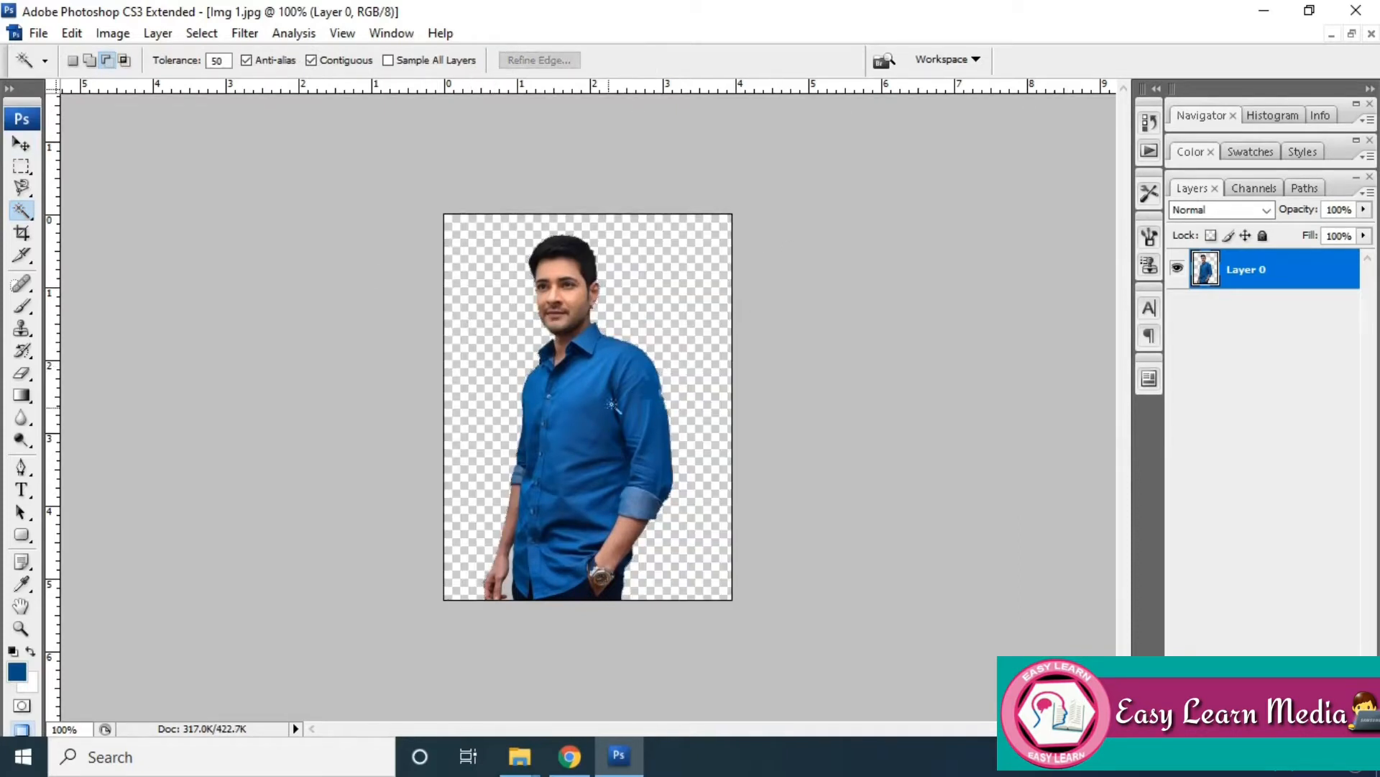
{"action": "left_click", "coordinate": [21, 146]}
{"action": "left_click_drag", "start_coordinate": [520, 457], "coordinate": [530, 437]}
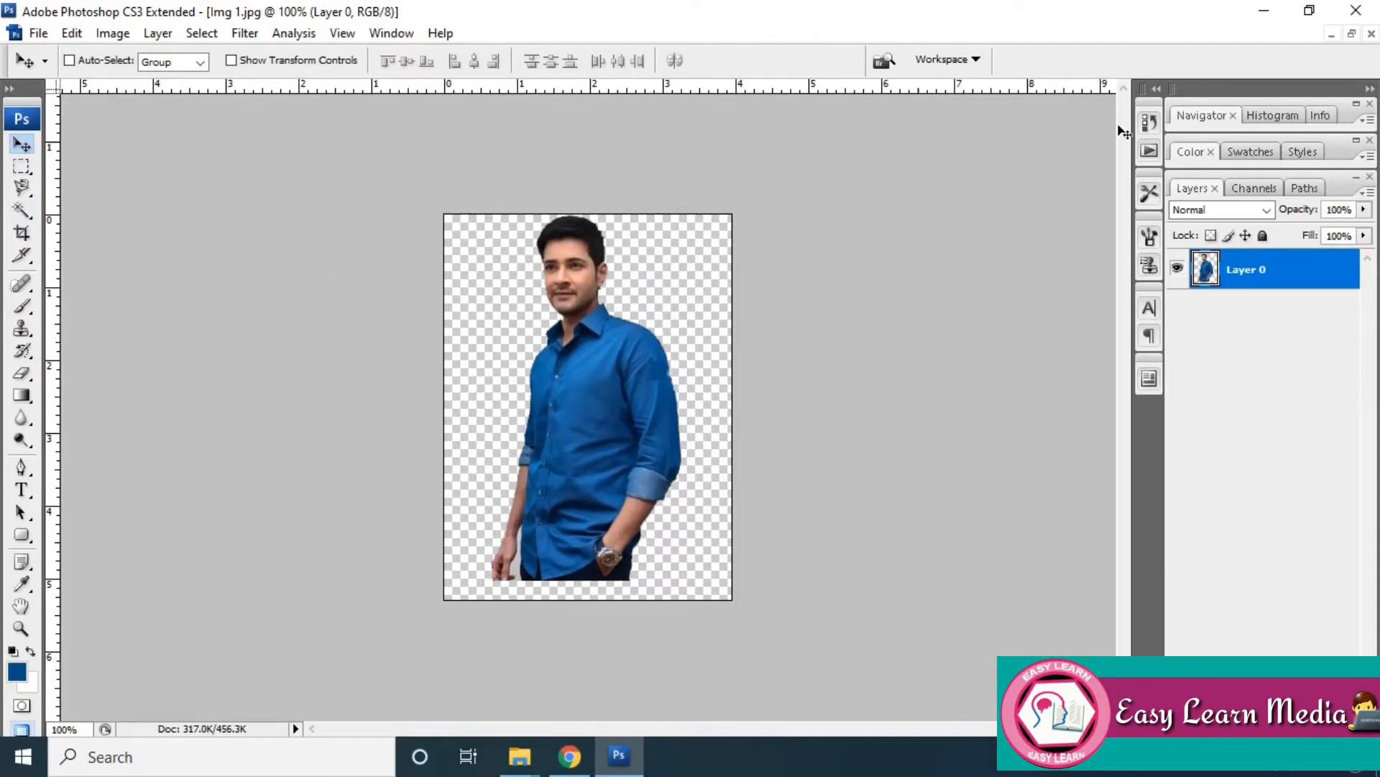
Open the forest picture Img3.jpg from the Quick Selection Tool folder in Adobe Photoshop CS3
{"action": "left_click", "coordinate": [1262, 13]}
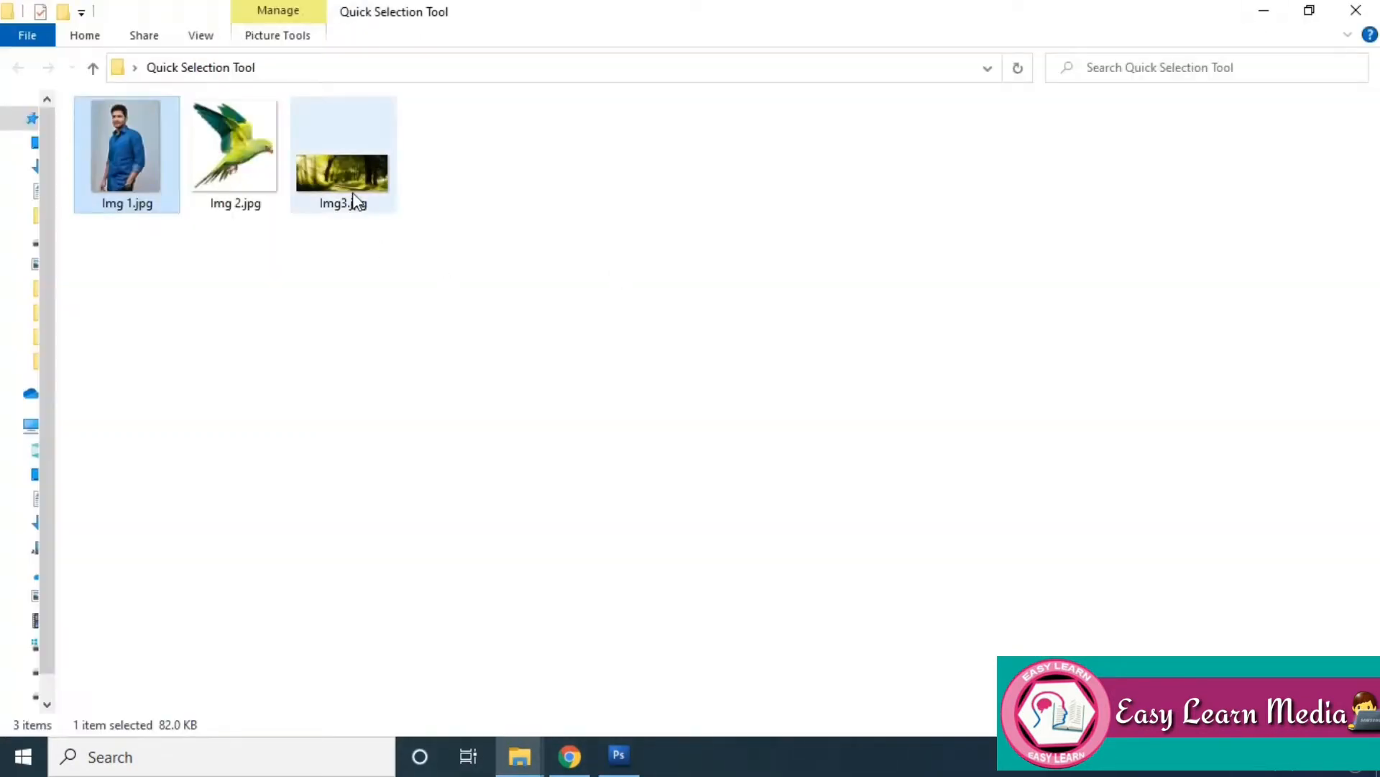
{"action": "left_click", "coordinate": [352, 179]}
{"action": "right_click", "coordinate": [354, 187]}
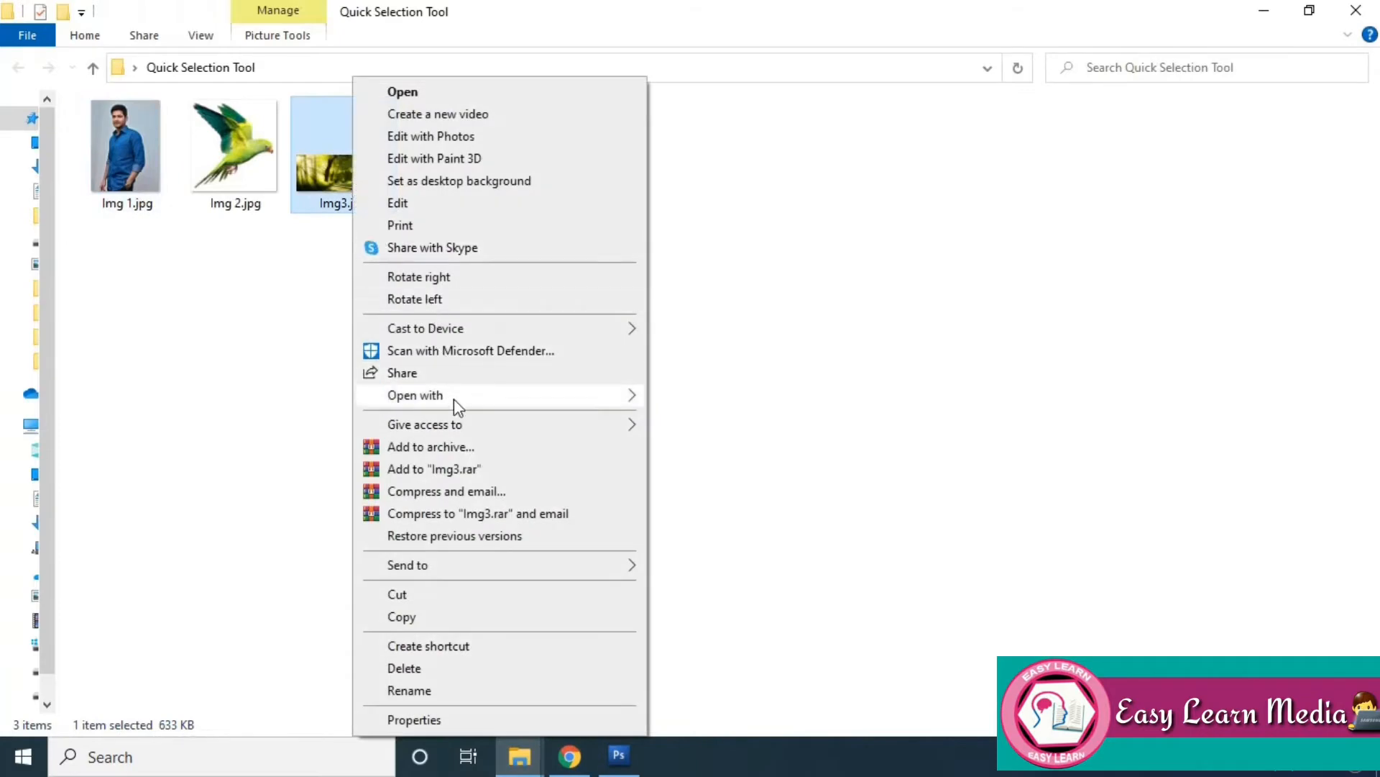
{"action": "mouse_move", "coordinate": [454, 397]}
{"action": "left_click", "coordinate": [699, 420]}
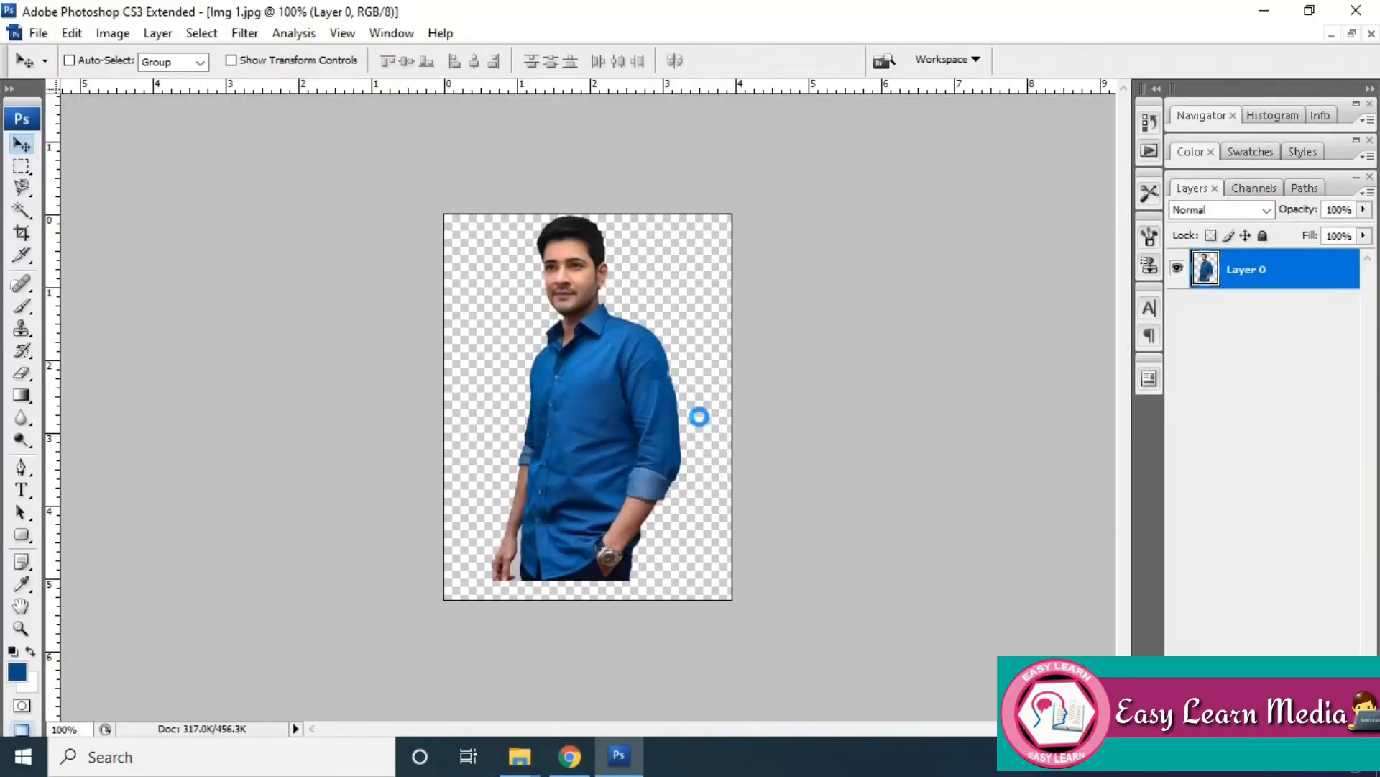
Arrange the two image windows side by side and copy the man's cutout layer into the forest image
{"action": "left_click", "coordinate": [1352, 36]}
{"action": "left_click_drag", "start_coordinate": [589, 133], "coordinate": [1010, 224]}
{"action": "right_click", "coordinate": [224, 331]}
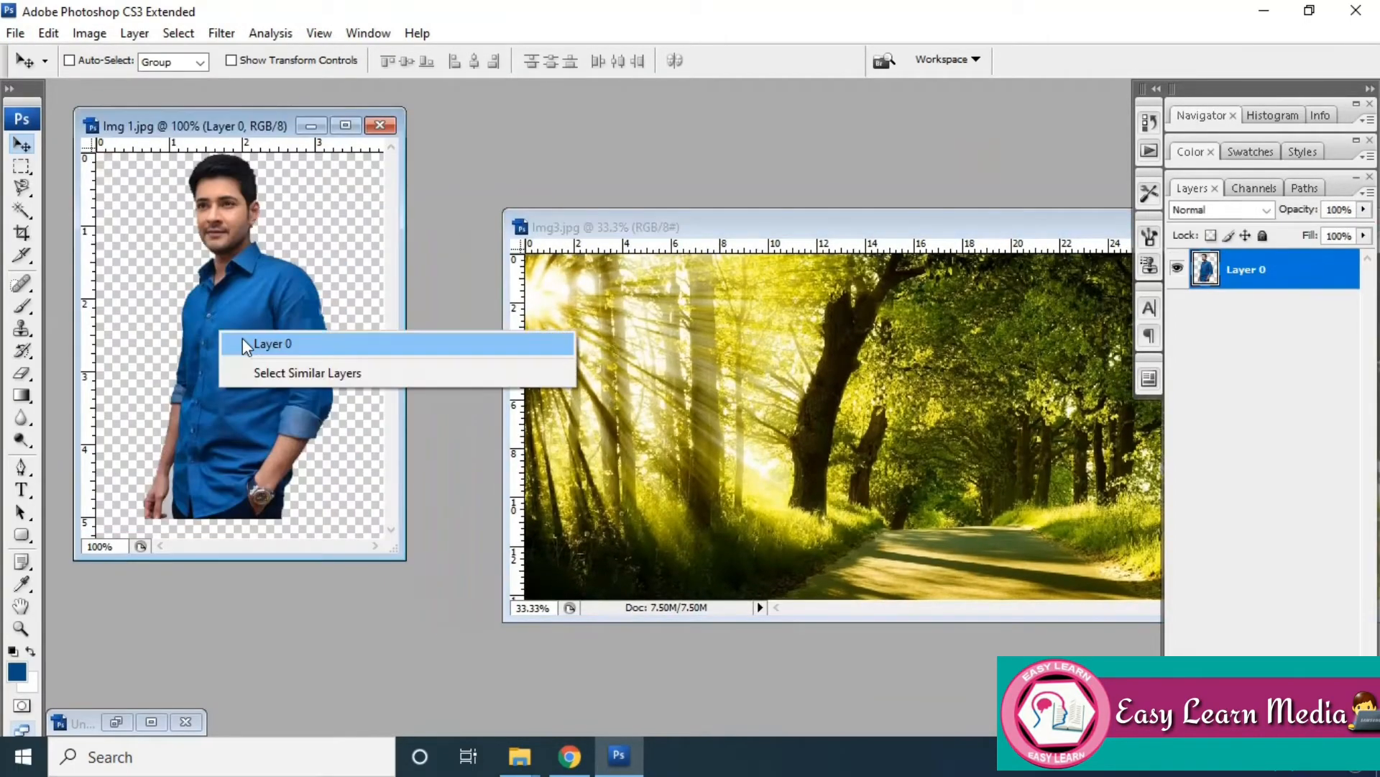
{"action": "left_click", "coordinate": [244, 344]}
{"action": "left_click_drag", "start_coordinate": [245, 345], "coordinate": [820, 448]}
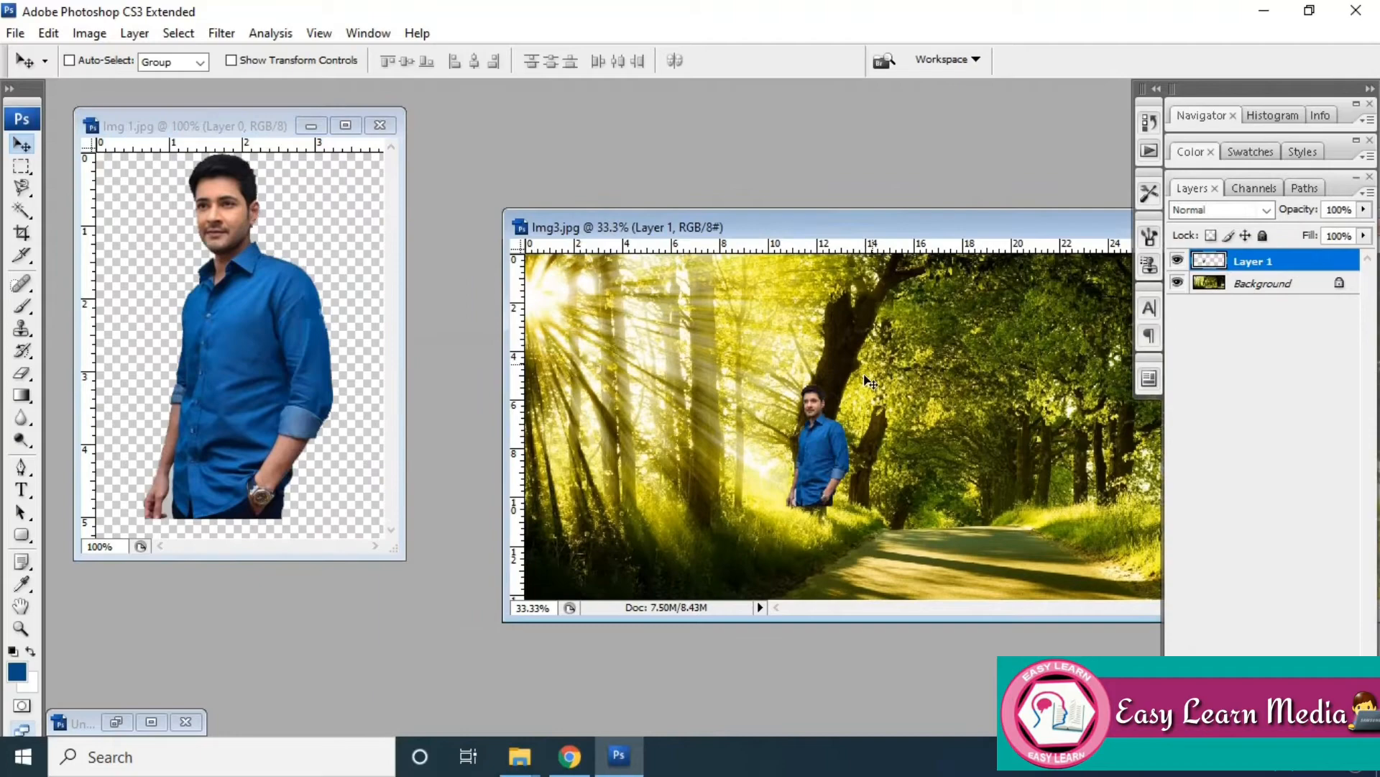
Maximize Img3.jpg, scale the man to about 382% width and 278% height, and place him in the foreground right of the path
{"action": "double_click", "coordinate": [934, 227]}
{"action": "left_click_drag", "start_coordinate": [457, 437], "coordinate": [714, 441]}
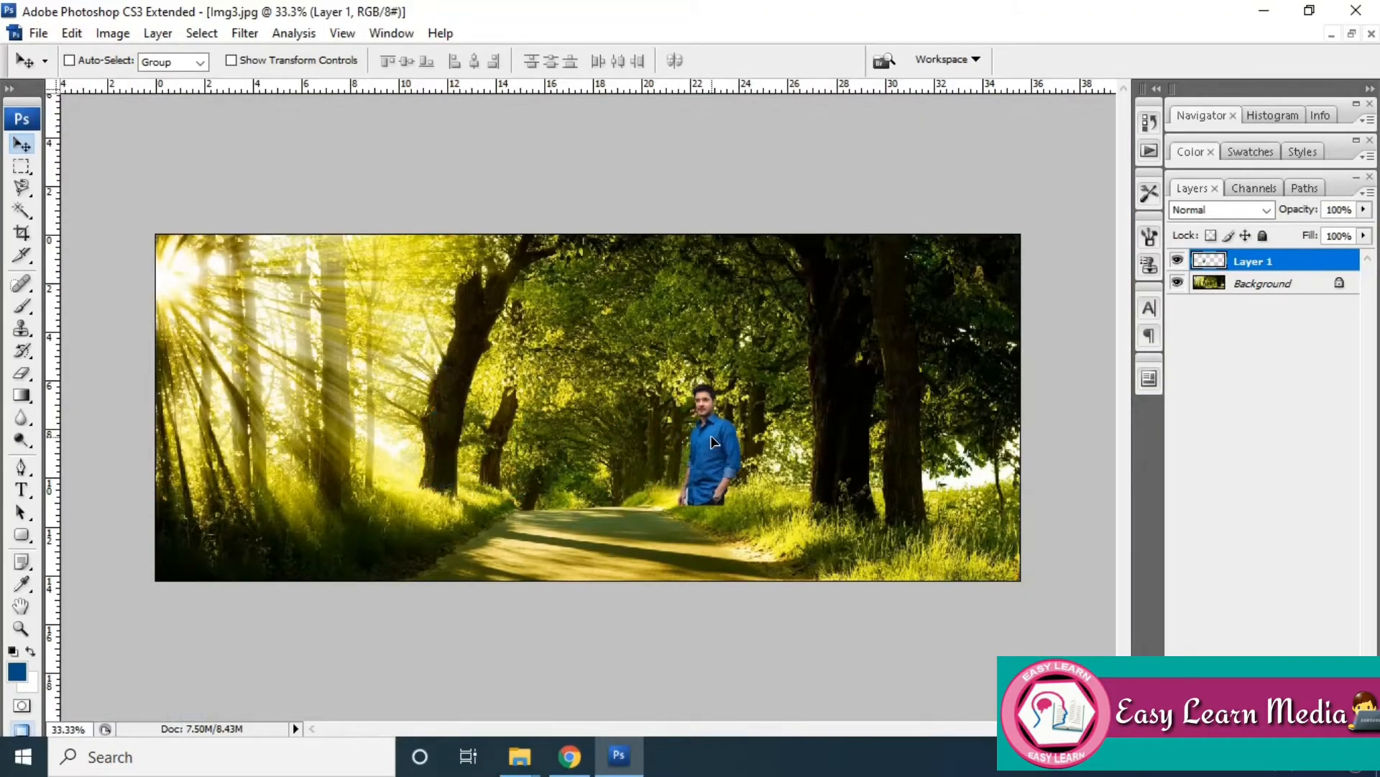
{"action": "key", "text": "ctrl+t"}
{"action": "left_click_drag", "start_coordinate": [747, 519], "coordinate": [894, 607]}
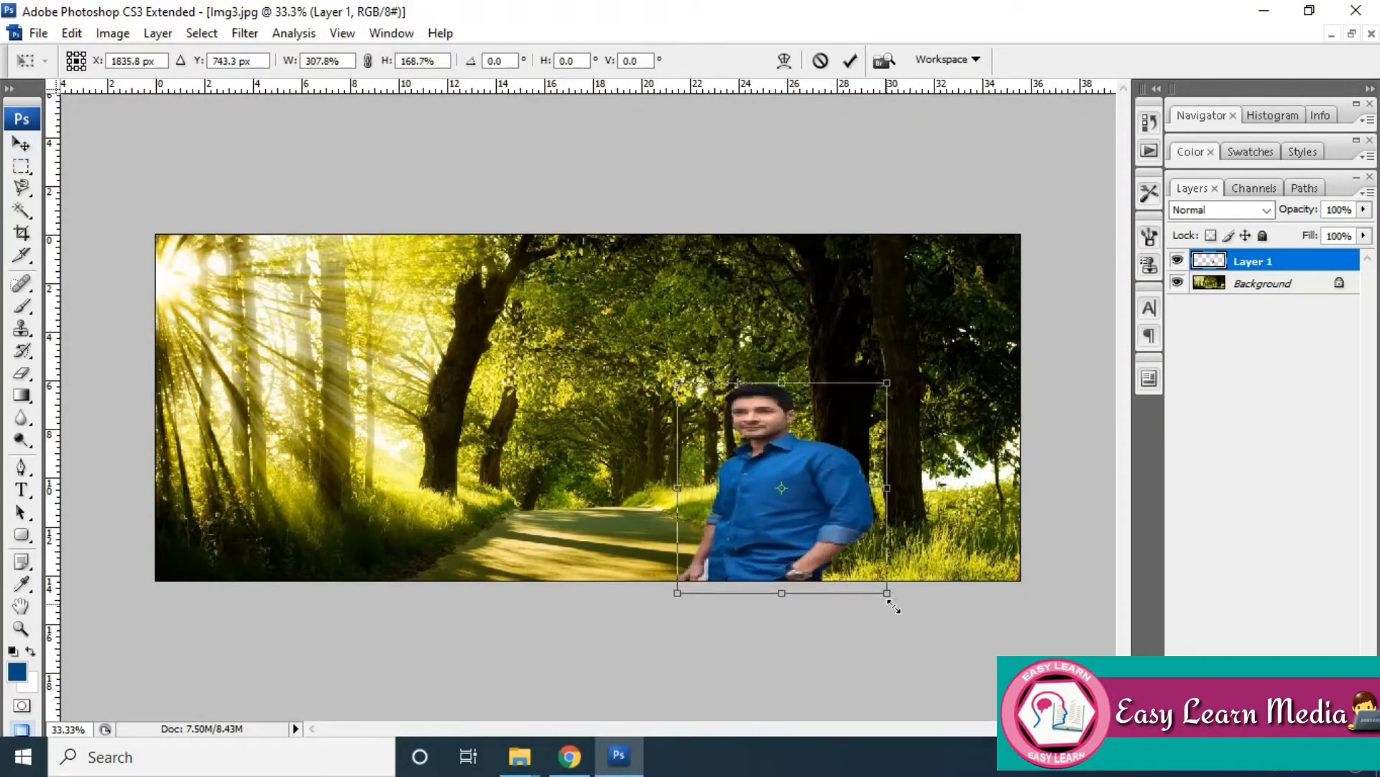
{"action": "left_click_drag", "start_coordinate": [678, 384], "coordinate": [656, 260]}
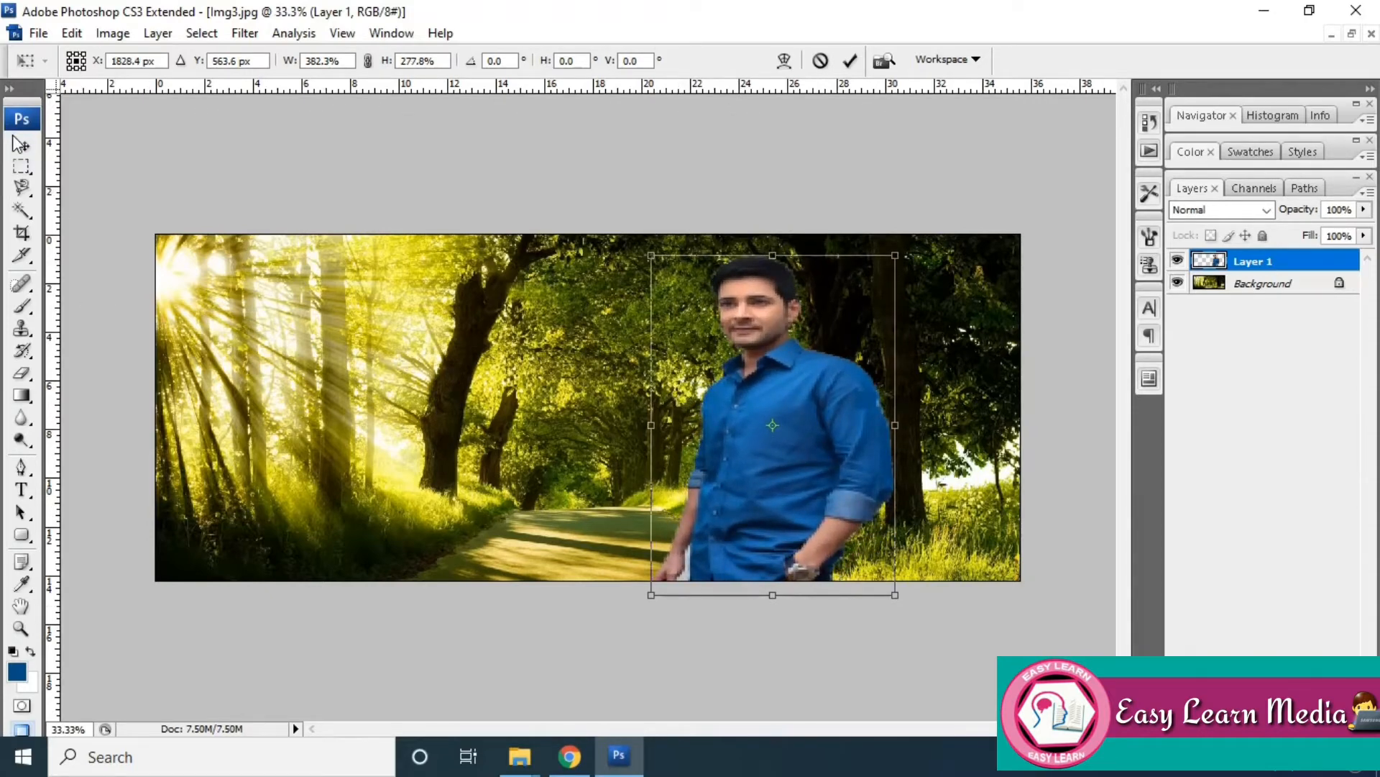
{"action": "key", "text": "v"}
{"action": "left_click", "coordinate": [584, 298]}
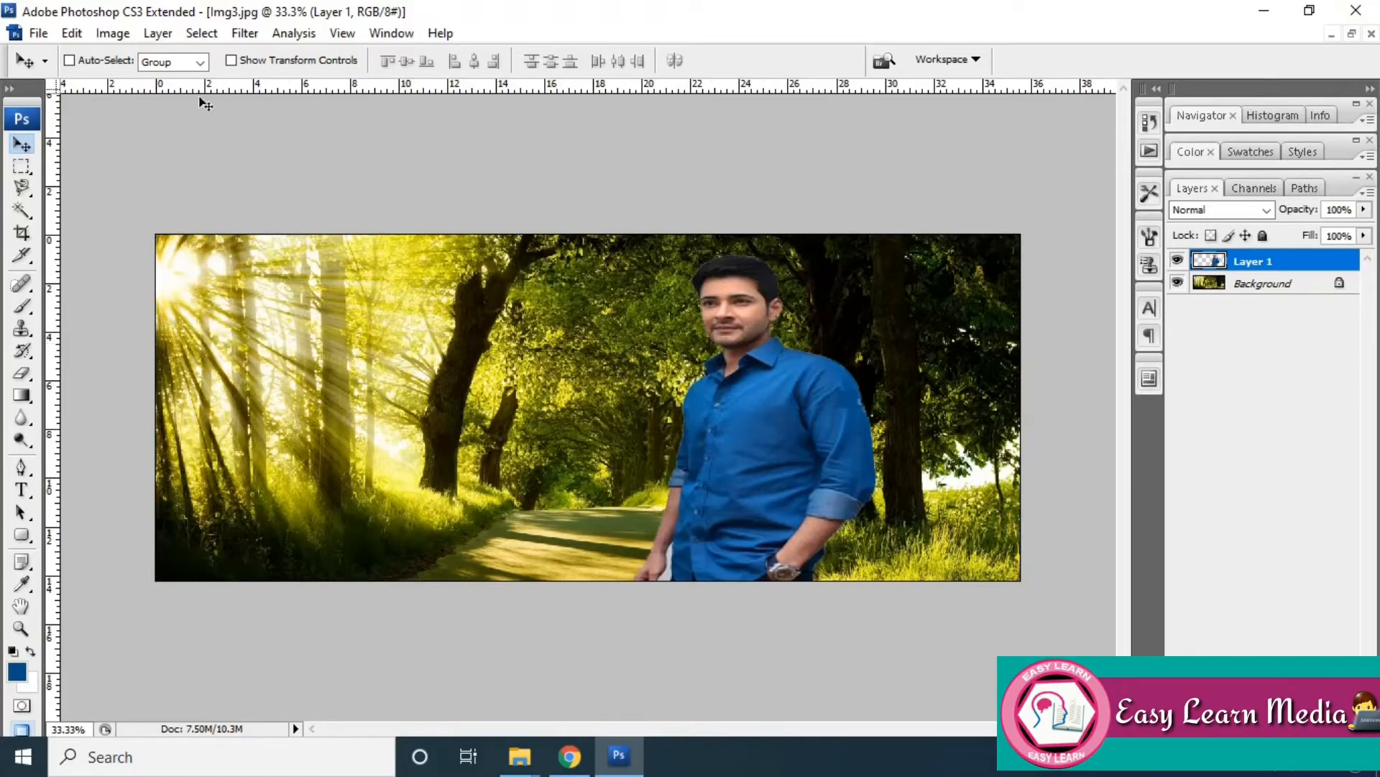
Switch to the Quick Selection Tool and open Img 2.jpg from the Quick Selection Tool folder in Adobe Photoshop CS3
{"action": "left_click", "coordinate": [21, 210]}
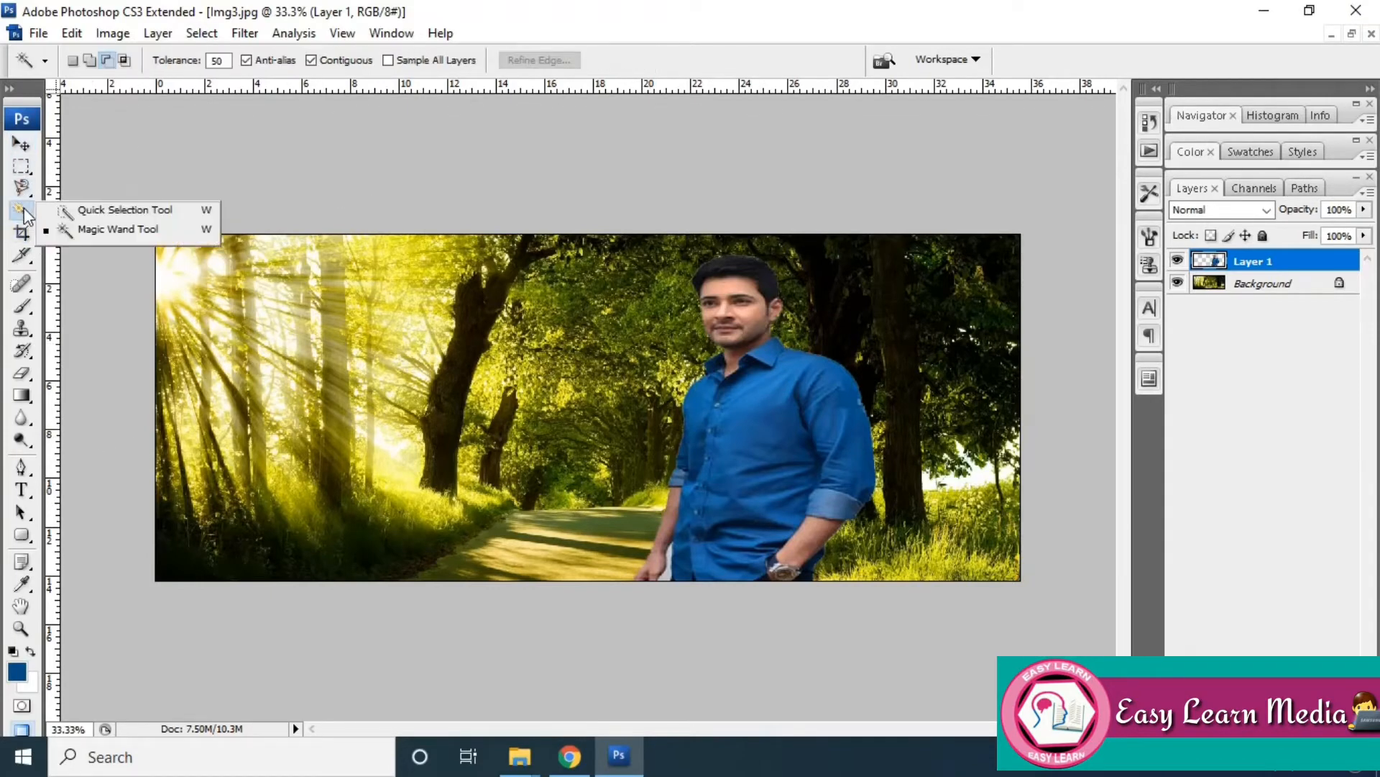
{"action": "left_click", "coordinate": [126, 210]}
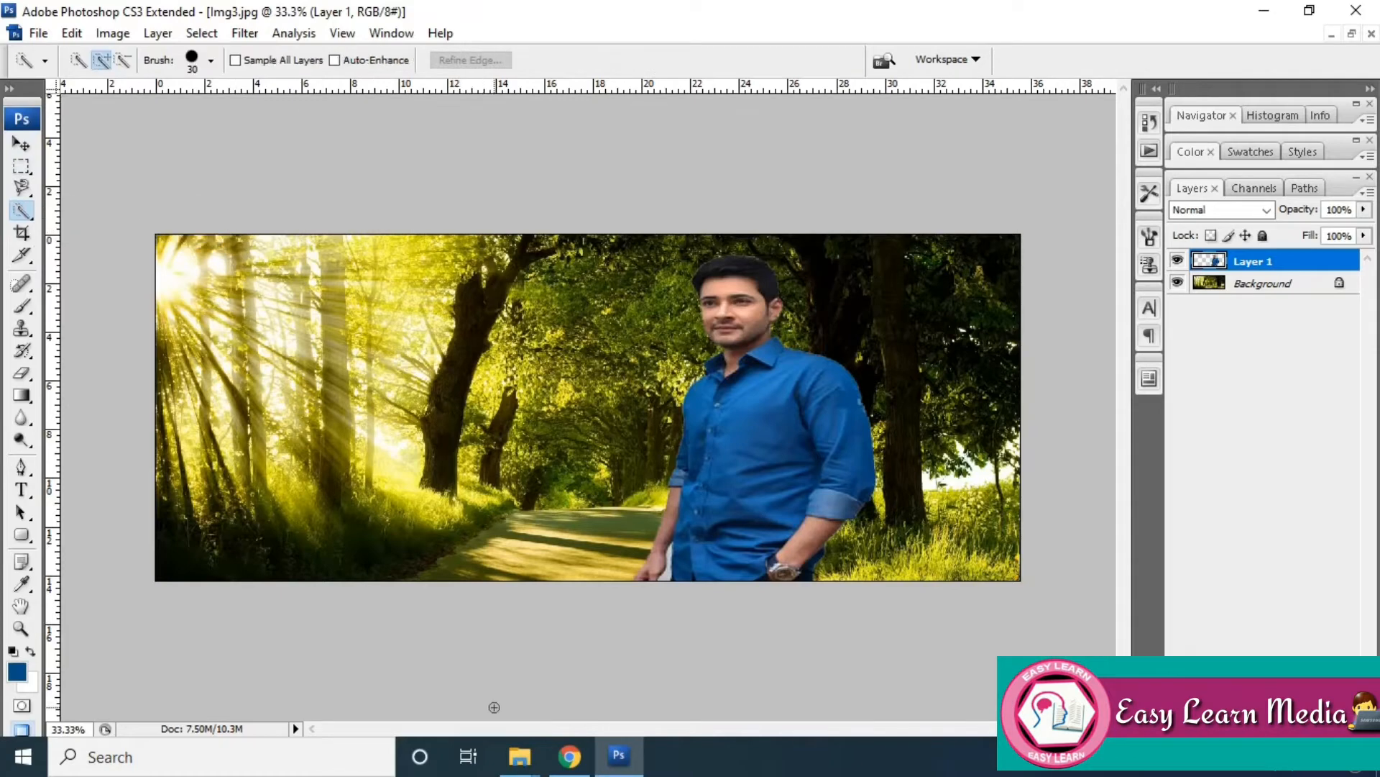
{"action": "left_click", "coordinate": [1273, 16]}
{"action": "left_click", "coordinate": [222, 148]}
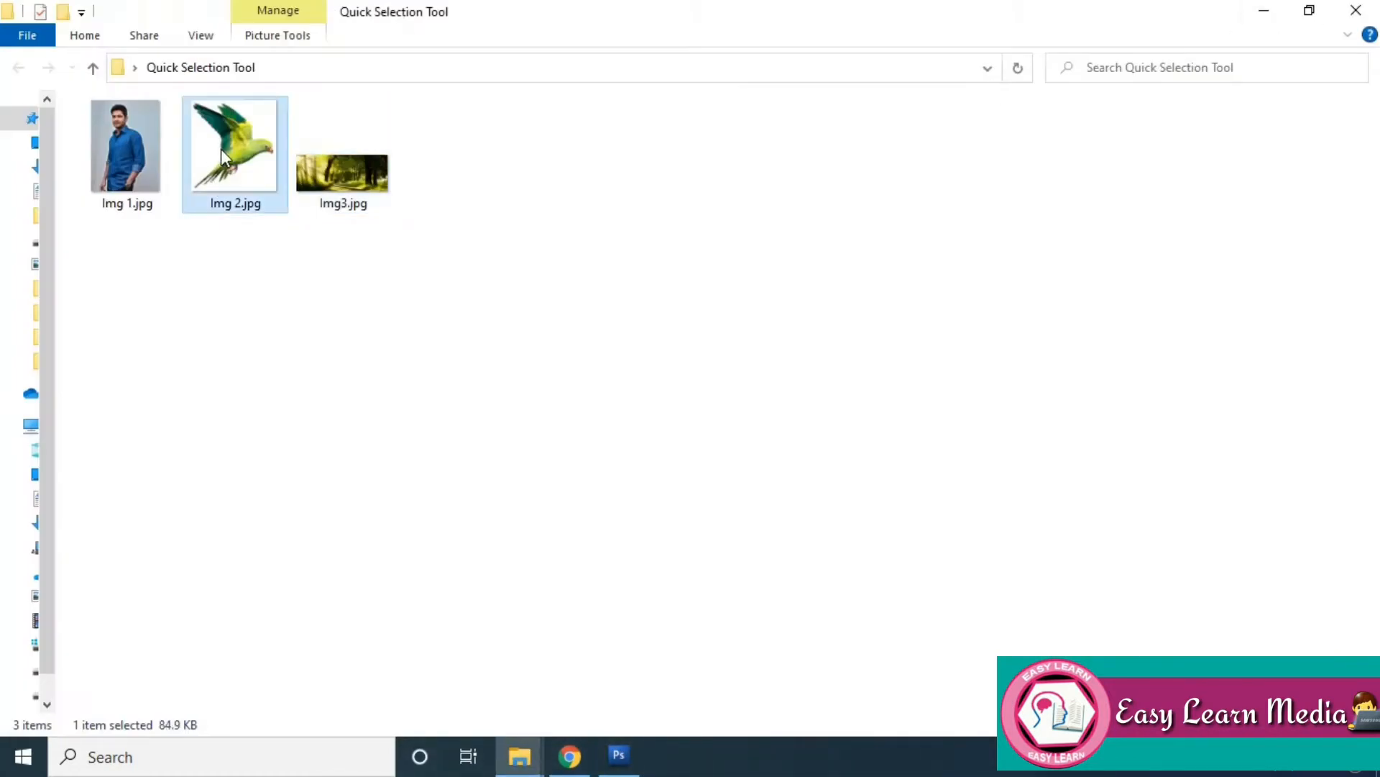
{"action": "right_click", "coordinate": [221, 149]}
{"action": "mouse_move", "coordinate": [315, 400]}
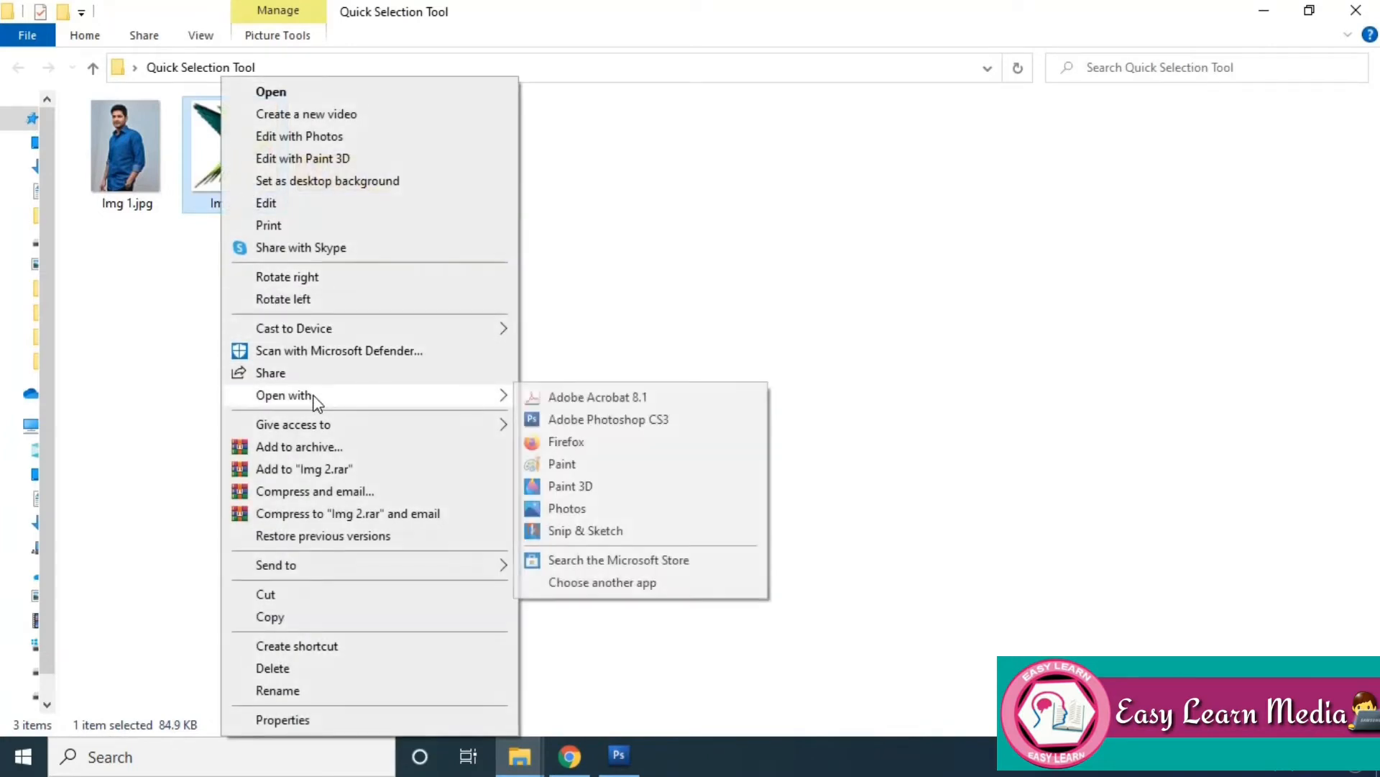
{"action": "left_click", "coordinate": [579, 420]}
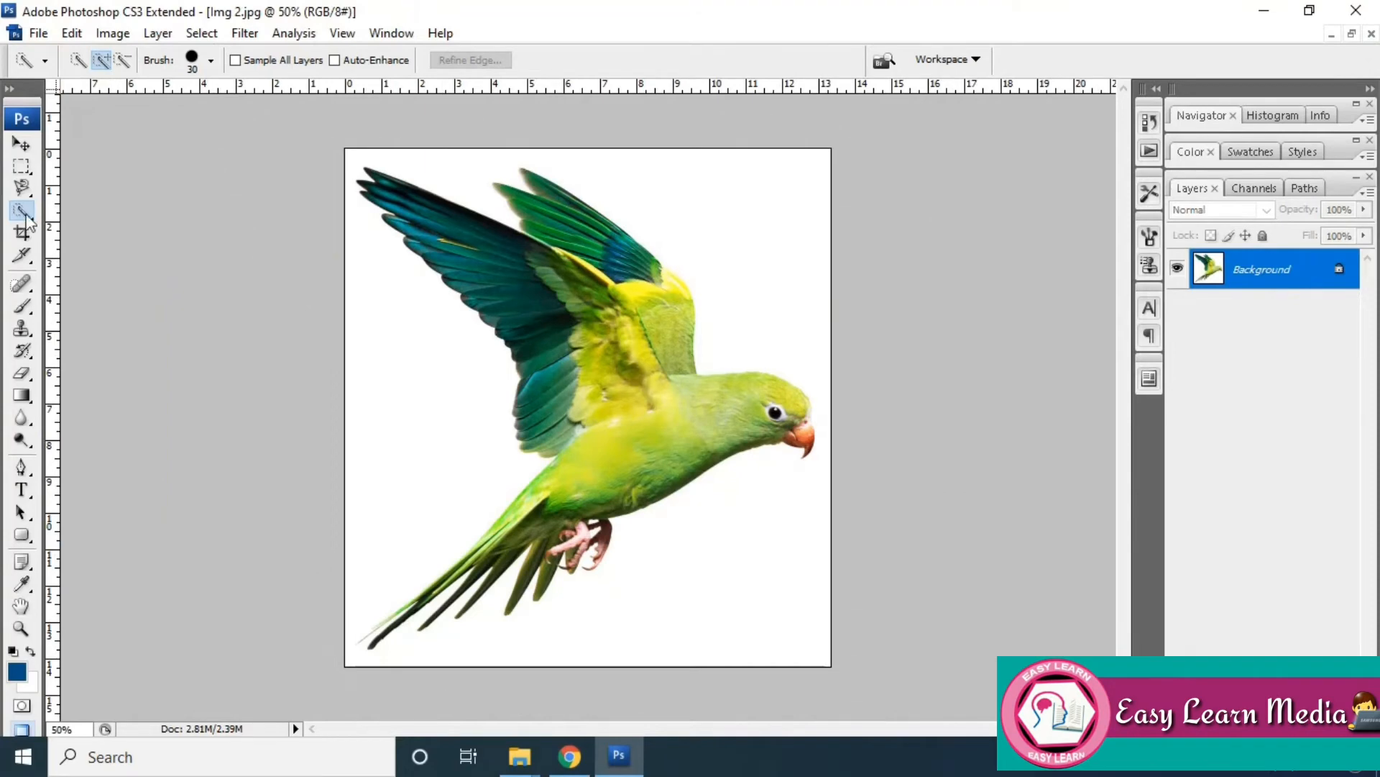
Select the parrot's head, body and both wings with the Quick Selection Tool
{"action": "right_click", "coordinate": [21, 210]}
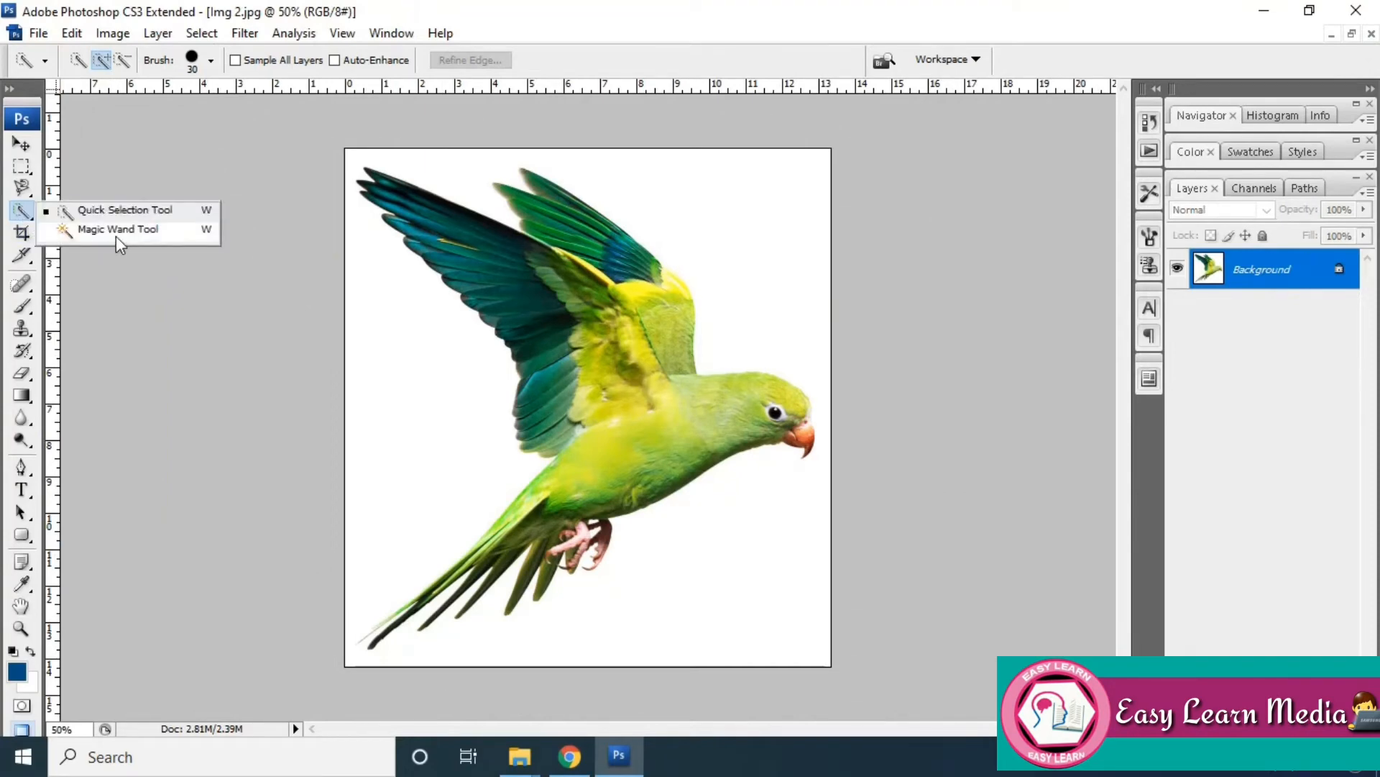
{"action": "left_click", "coordinate": [160, 209]}
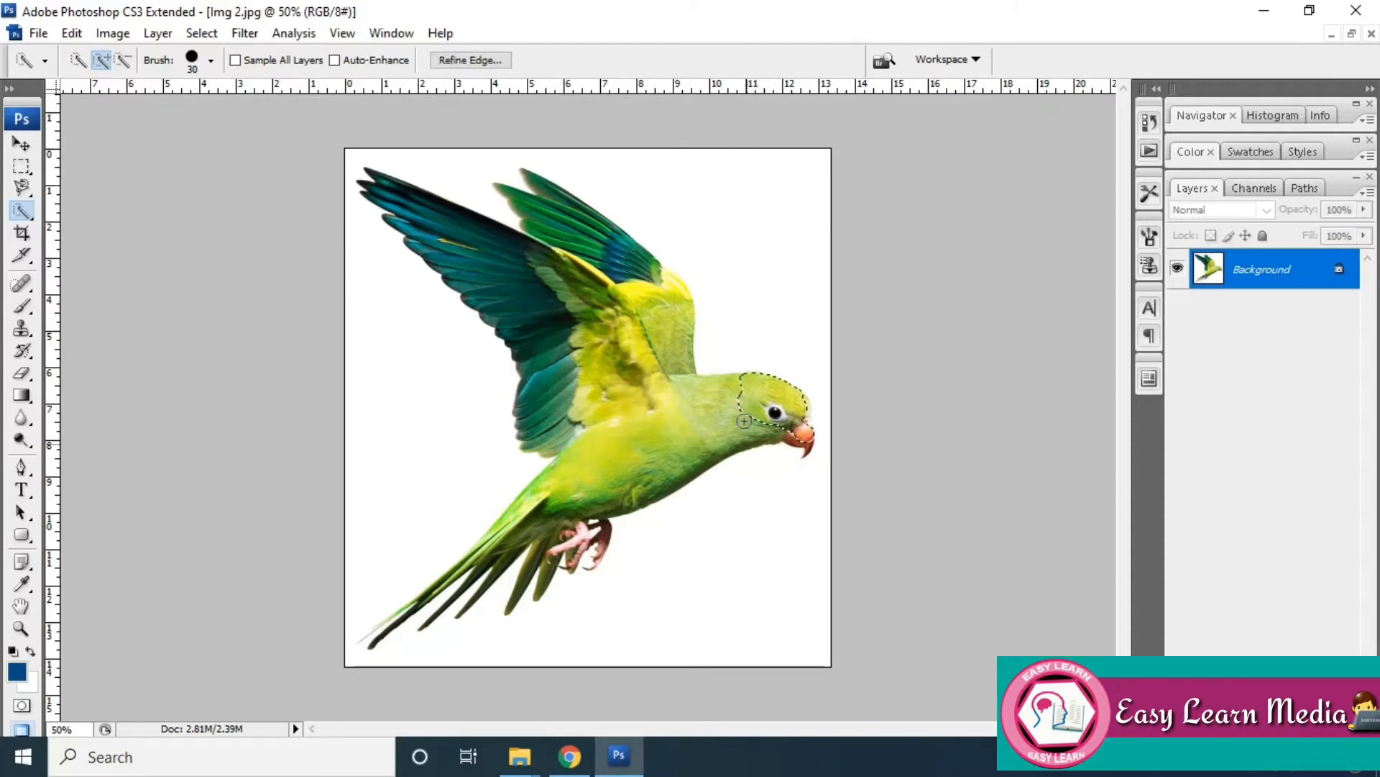
{"action": "mouse_move", "coordinate": [749, 417]}
{"action": "left_mouse_down"}
{"action": "mouse_move", "coordinate": [564, 466]}
{"action": "mouse_move", "coordinate": [661, 414]}
{"action": "mouse_move", "coordinate": [684, 377]}
{"action": "mouse_move", "coordinate": [679, 402]}
{"action": "mouse_move", "coordinate": [656, 304]}
{"action": "mouse_move", "coordinate": [610, 232]}
{"action": "mouse_move", "coordinate": [538, 205]}
{"action": "left_mouse_up"}
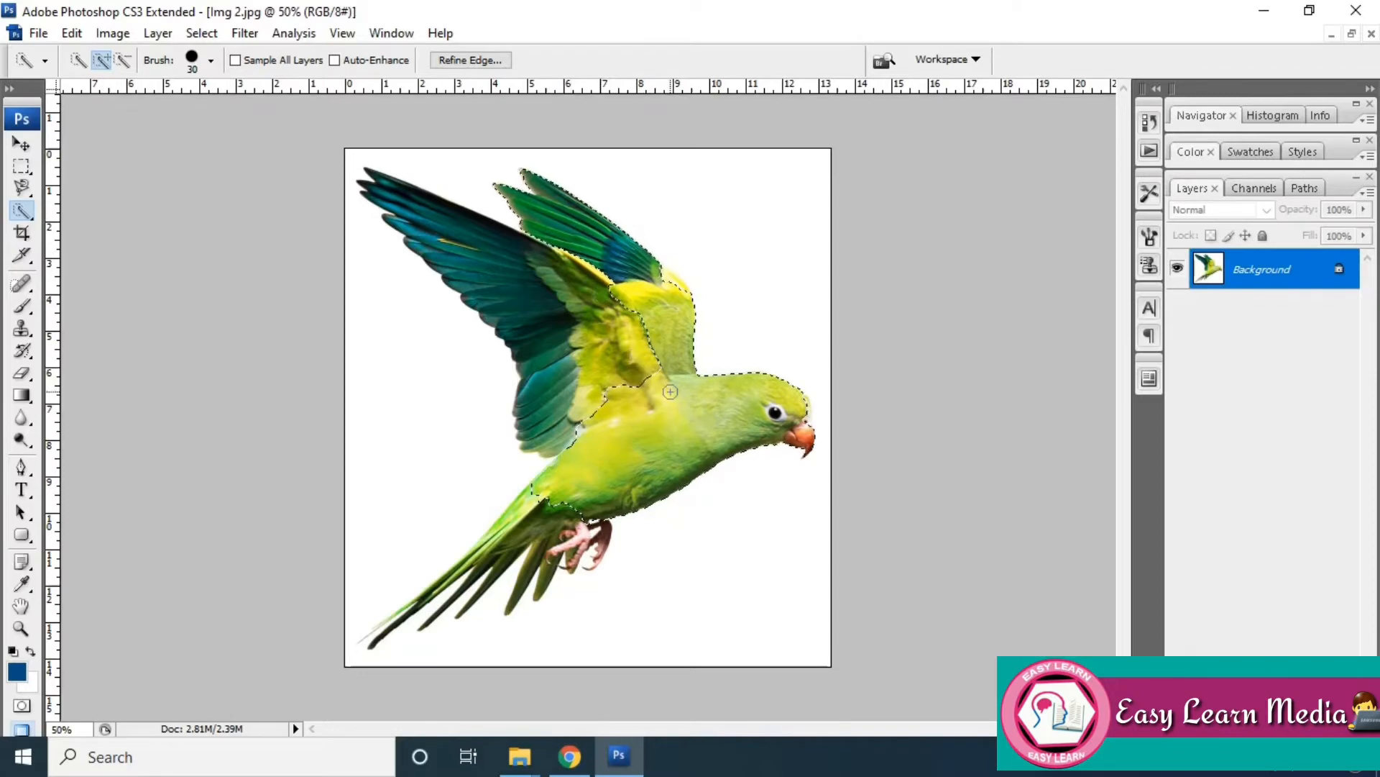
{"action": "left_click_drag", "start_coordinate": [624, 356], "coordinate": [452, 227]}
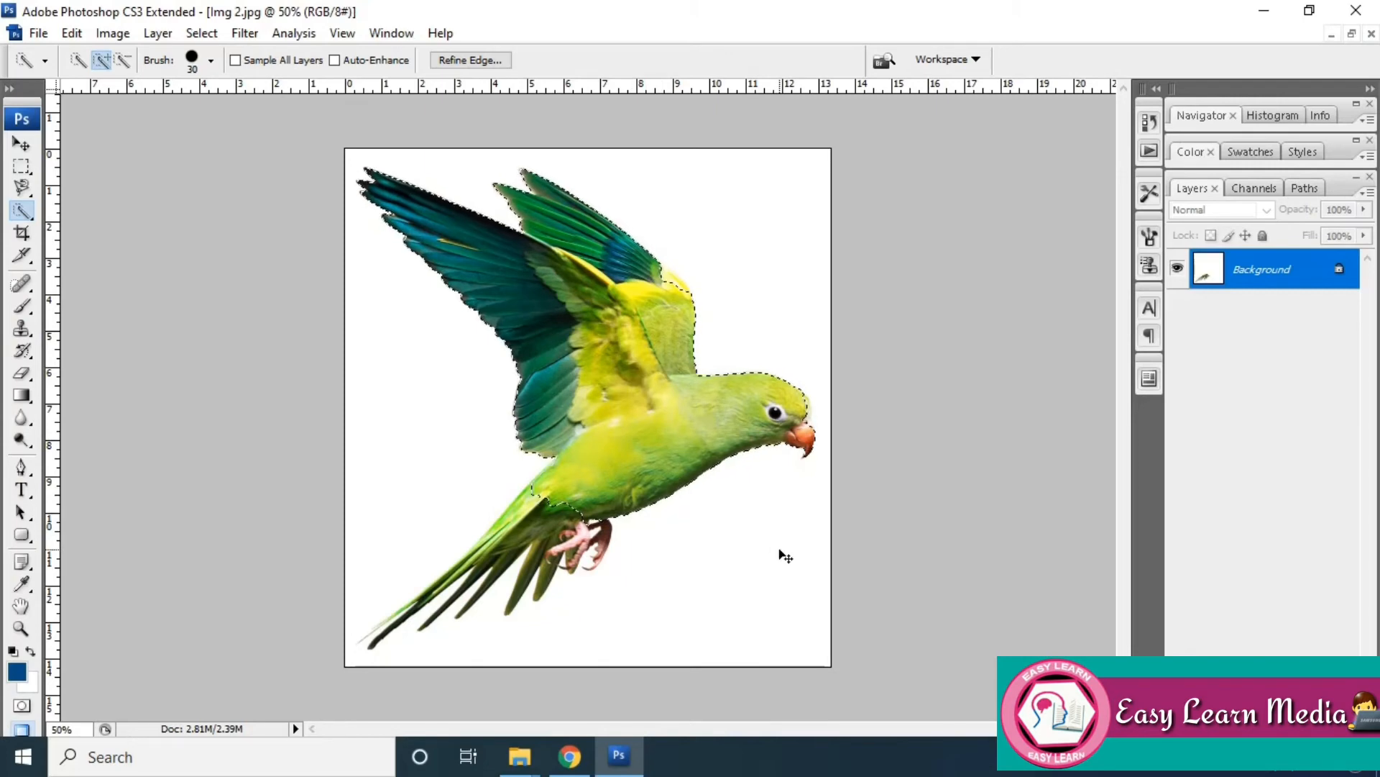
Try to delete the selected head, body and wings of the parrot
{"action": "key", "text": "Delete"}
{"action": "key", "text": "ctrl+d"}
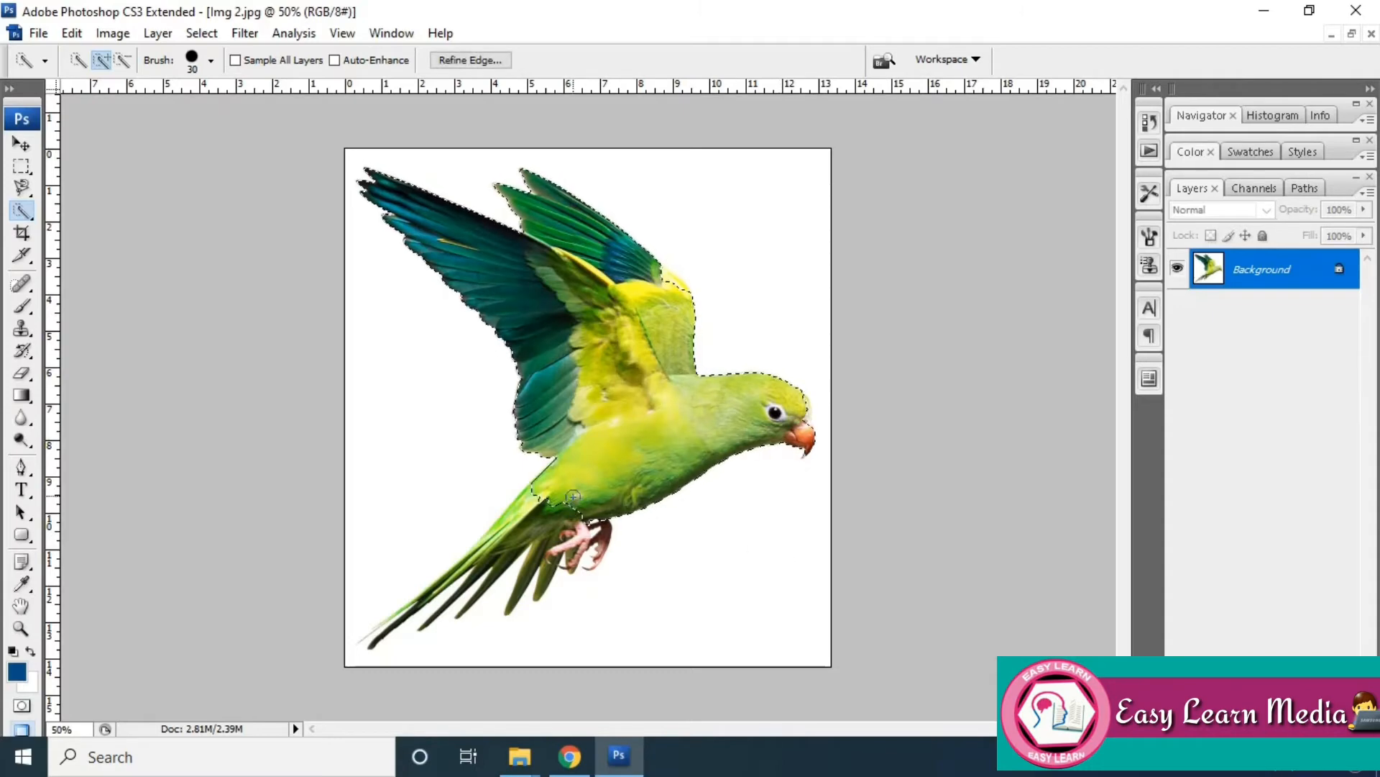
Add the parrot's tail feathers to the selection
{"action": "left_click", "coordinate": [501, 535]}
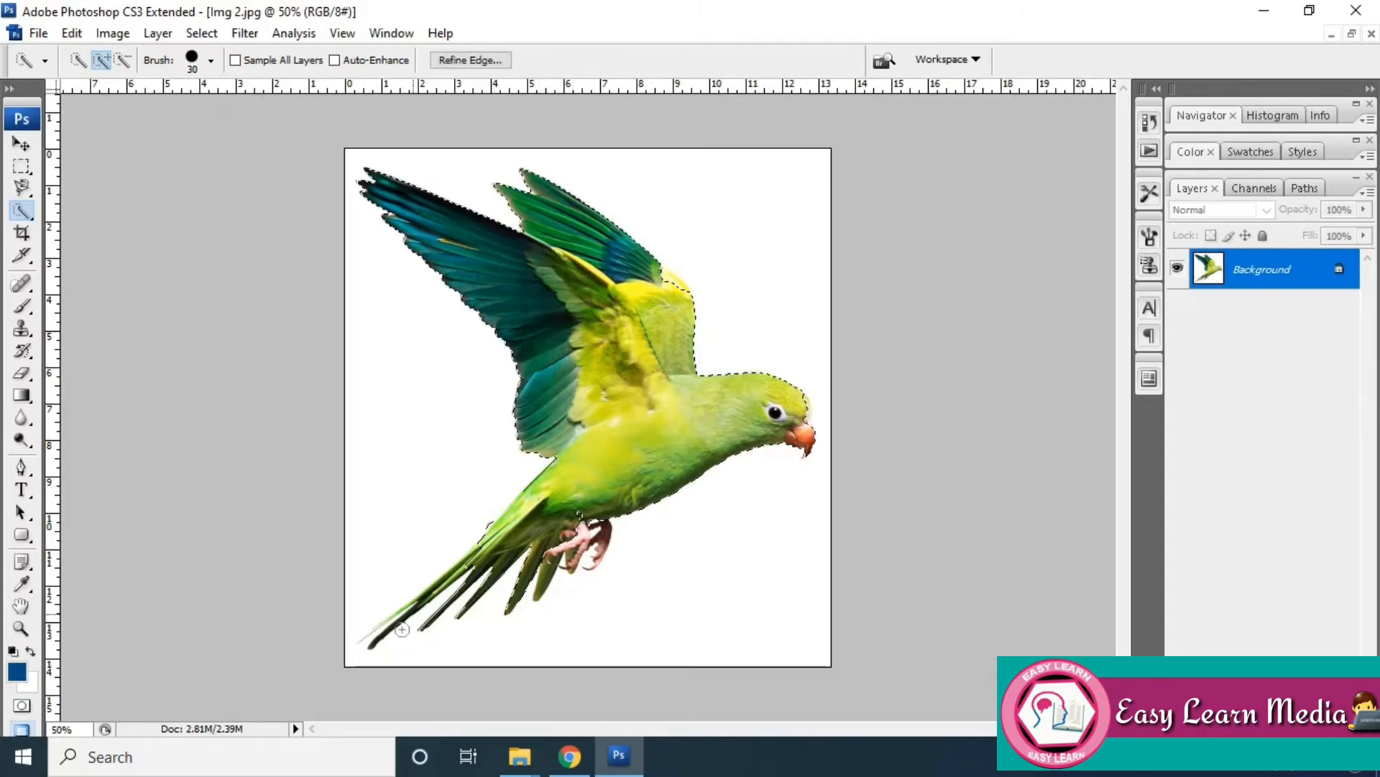
Try to extend the selection beyond the tail and cut the selected area, and undo both changes
{"action": "left_click_drag", "start_coordinate": [430, 545], "coordinate": [396, 550]}
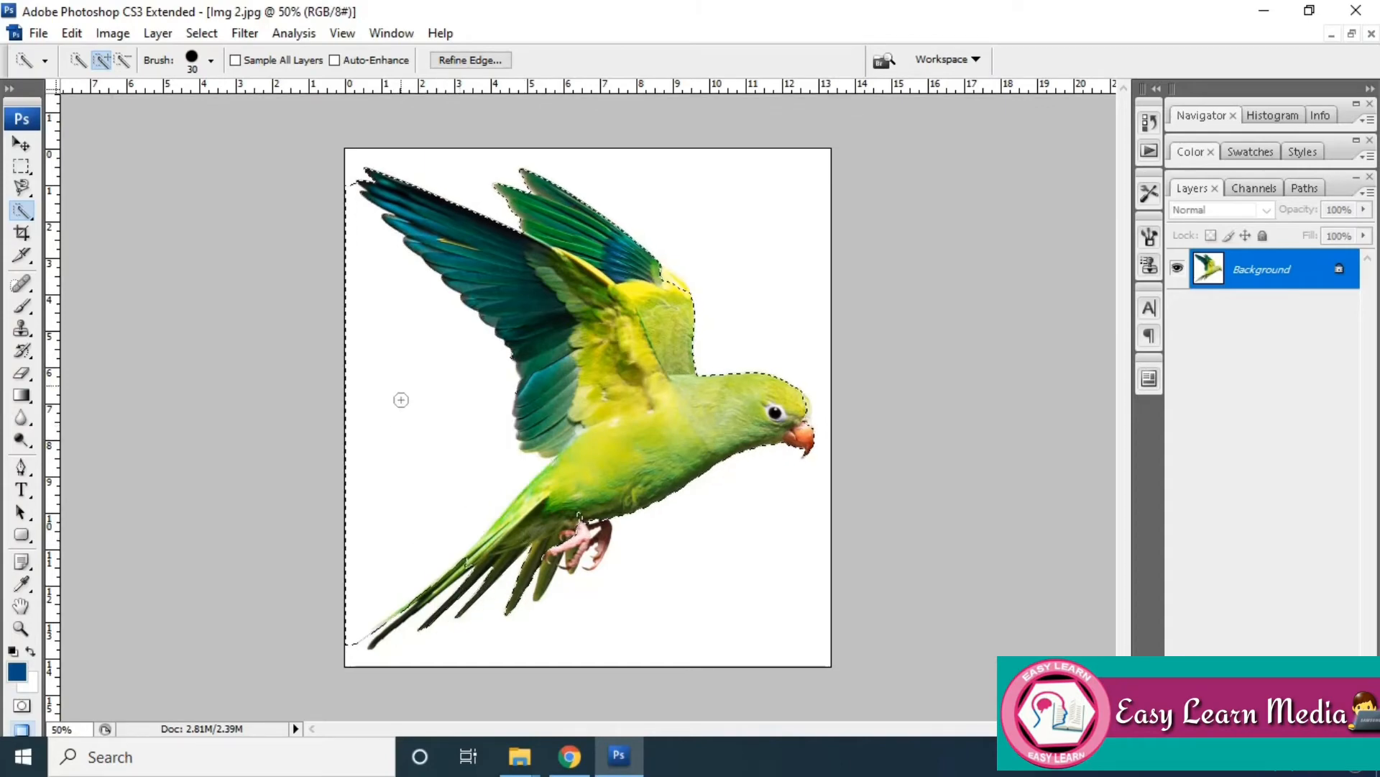
{"action": "key", "text": "z"}
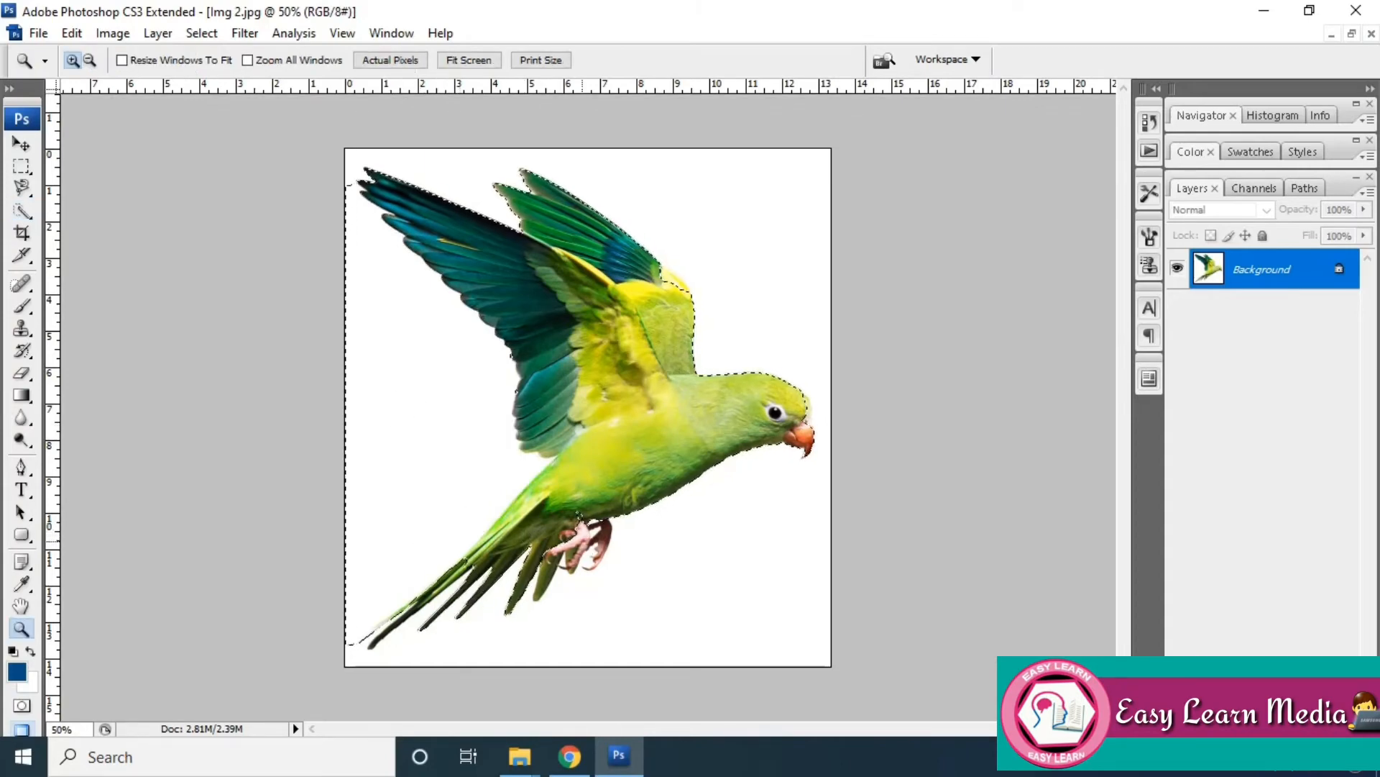
{"action": "key", "text": "ctrl+x"}
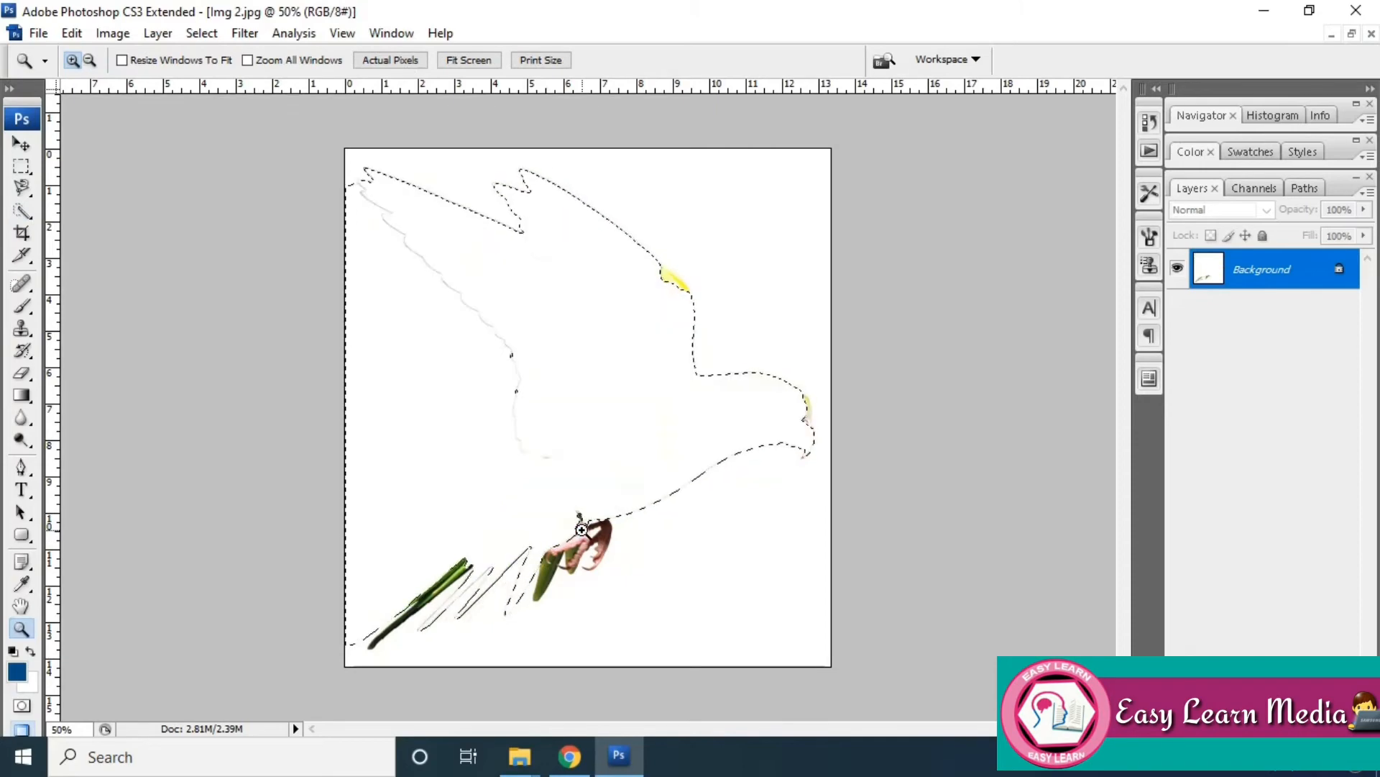
{"action": "key", "text": "ctrl+z"}
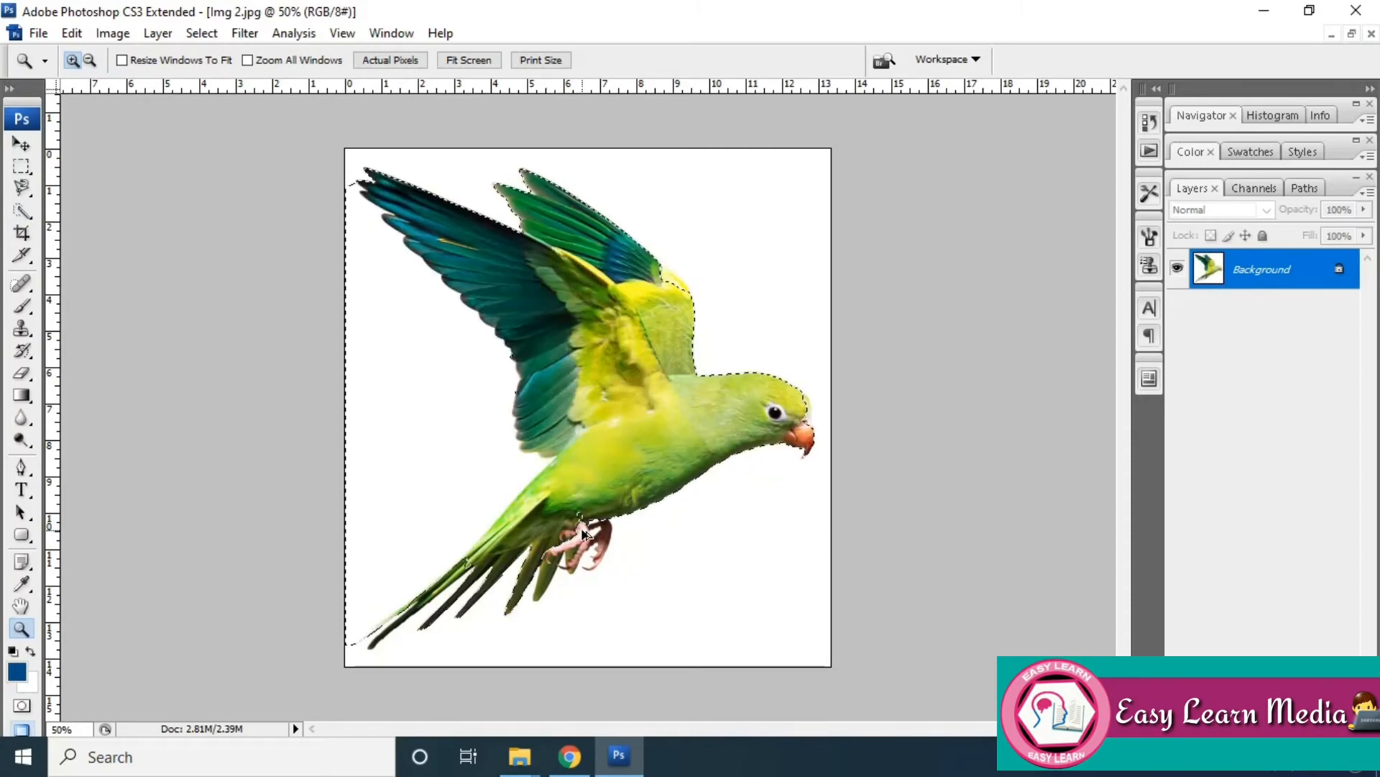
{"action": "key", "text": "ctrl+alt+z"}
Subtract the excess white background beside the tail's upper edge from the selection with a 12 px Quick Selection brush
{"action": "left_click_drag", "start_coordinate": [549, 521], "coordinate": [437, 534]}
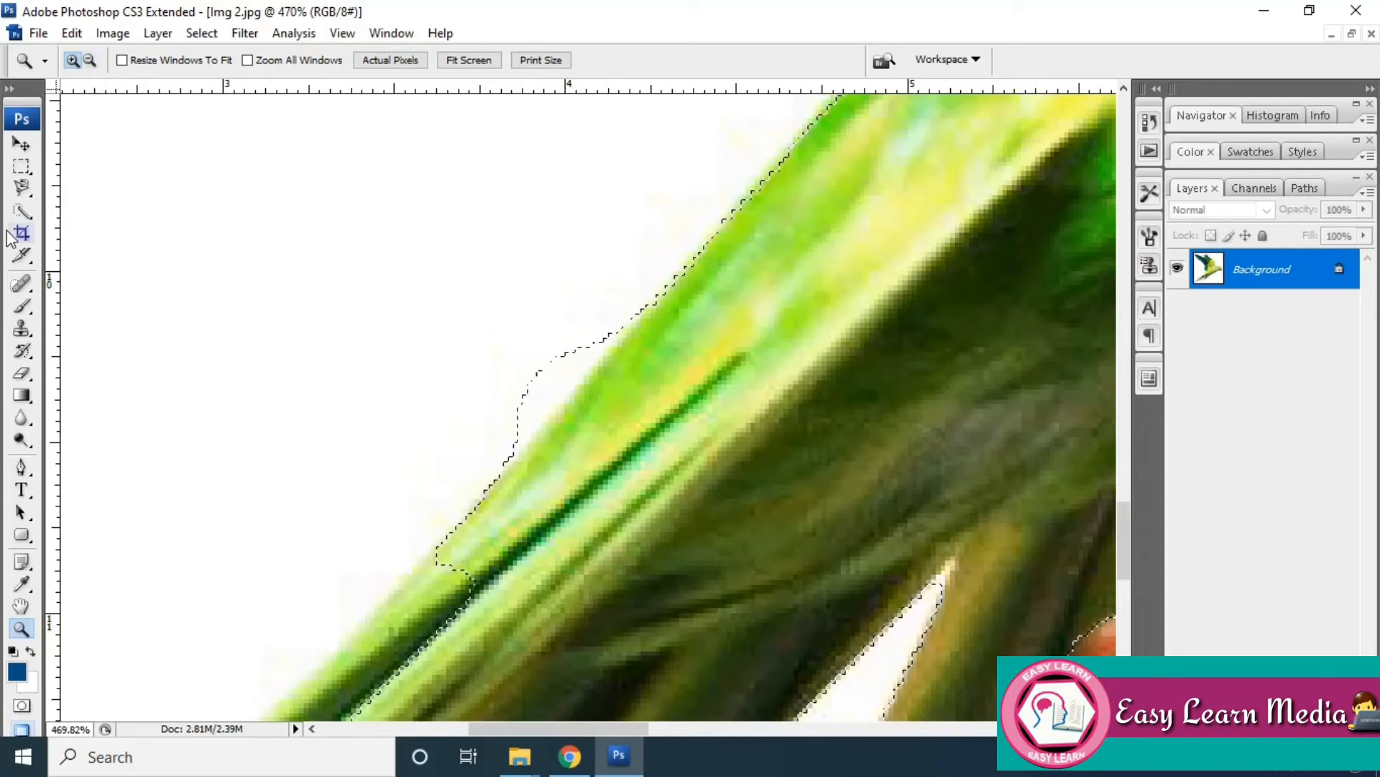
{"action": "left_click", "coordinate": [20, 212]}
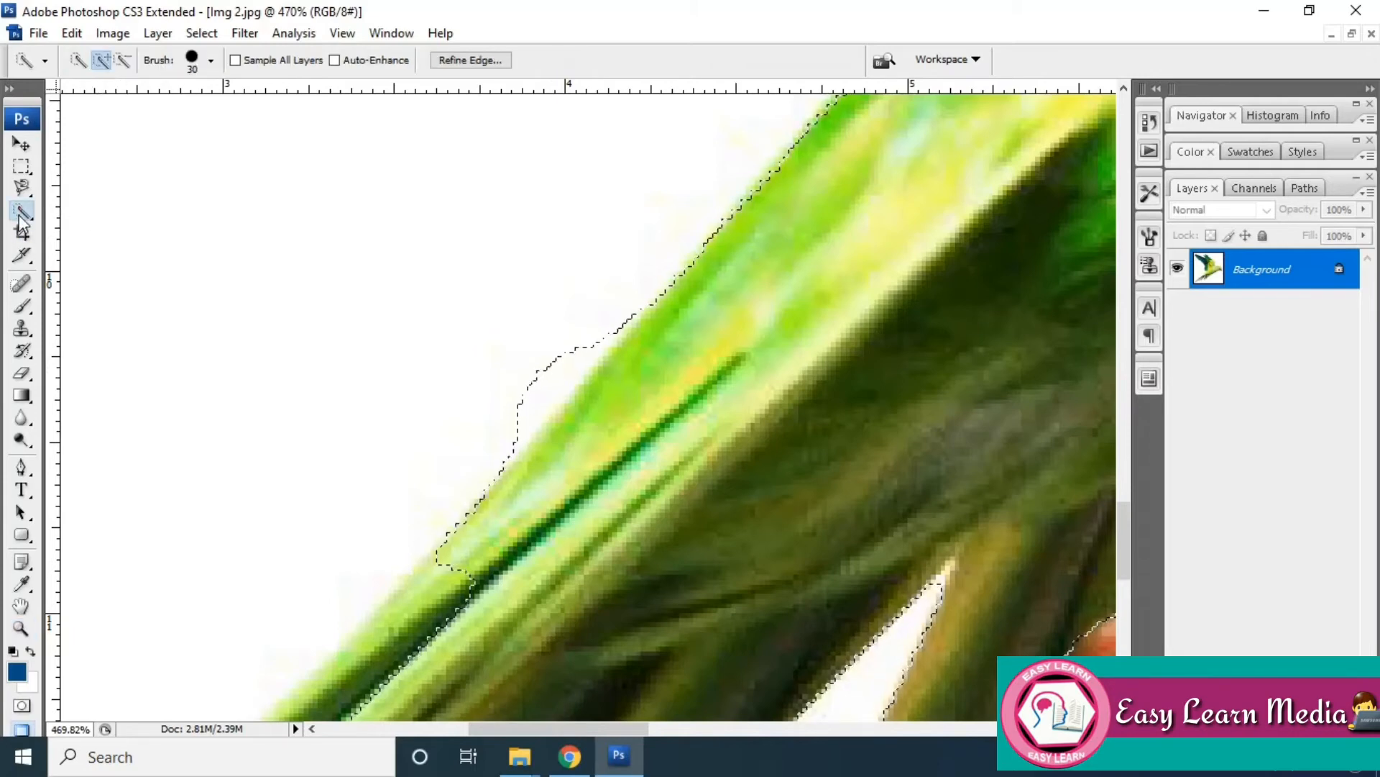
{"action": "left_click", "coordinate": [125, 62]}
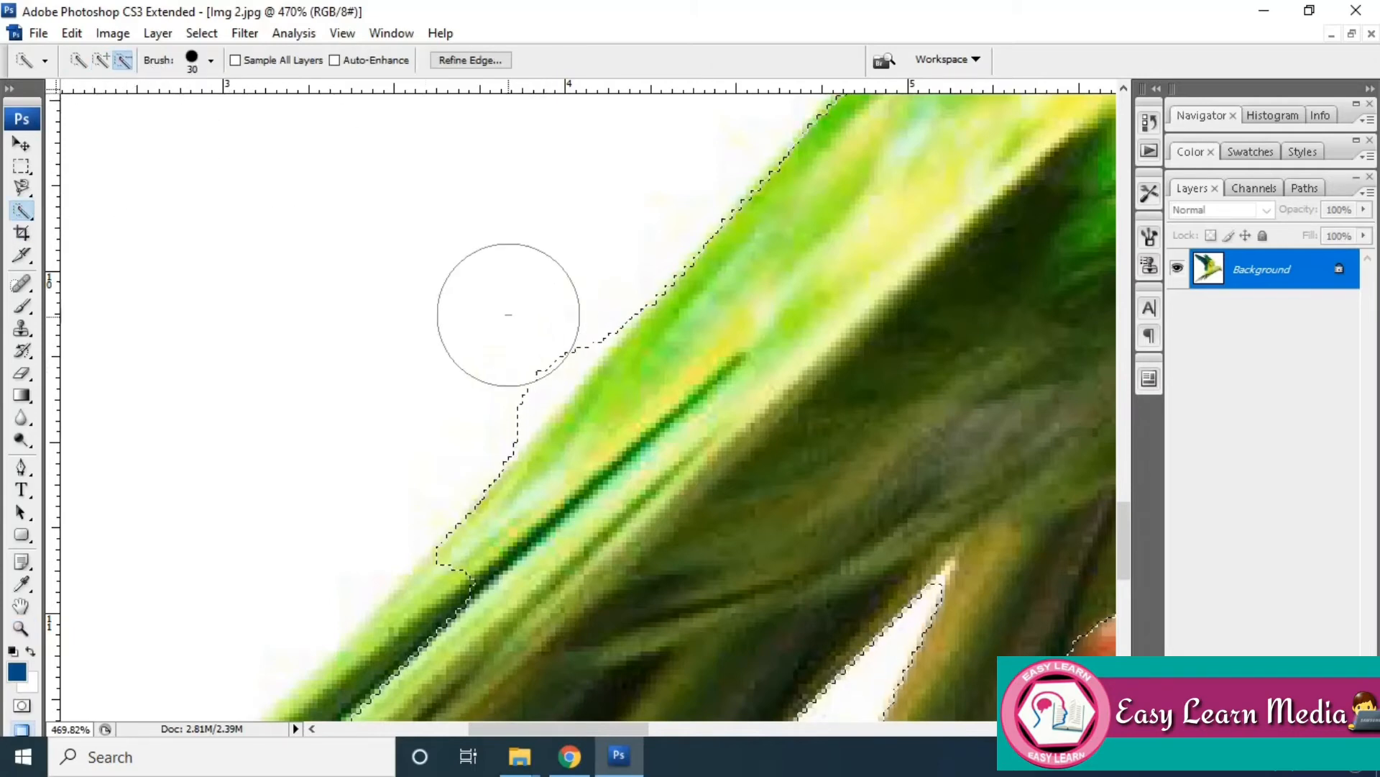
{"action": "left_click", "coordinate": [212, 61]}
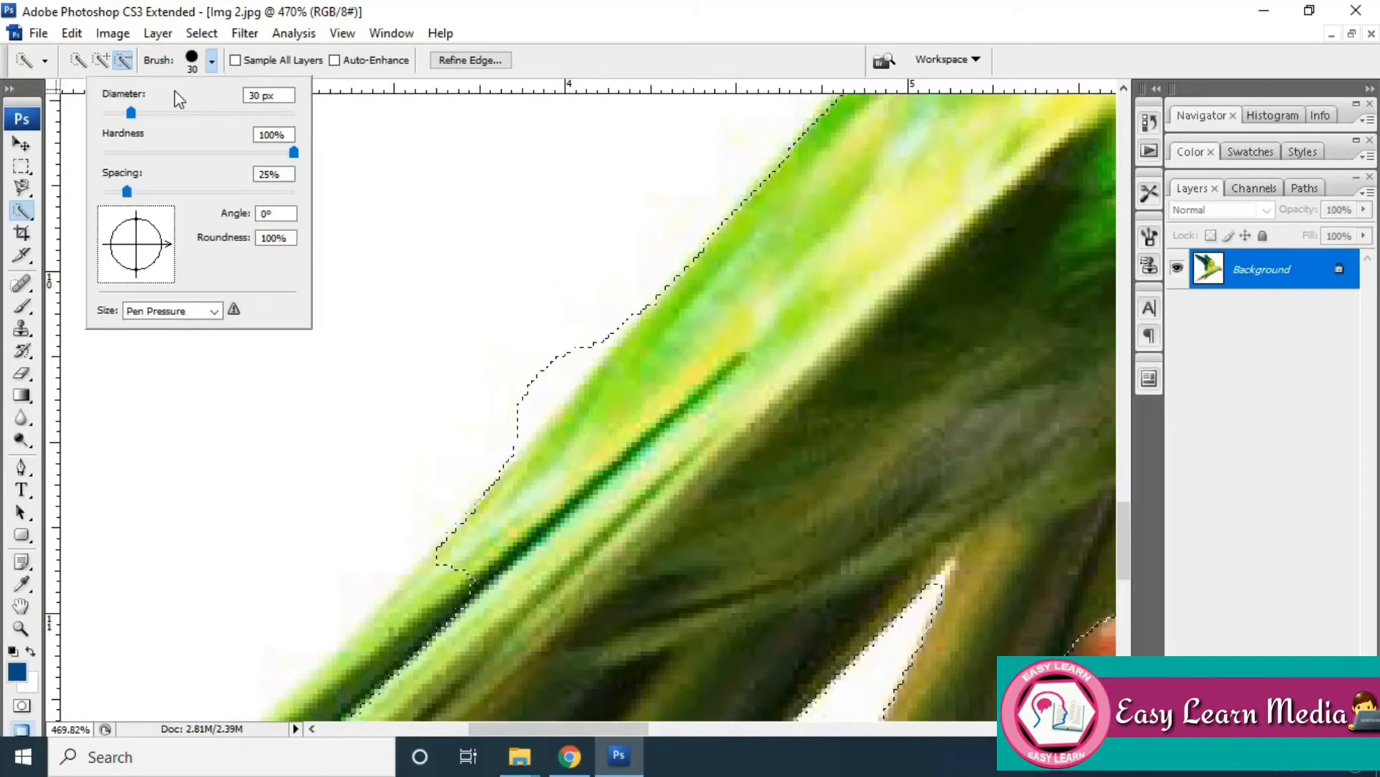
{"action": "left_click", "coordinate": [533, 354]}
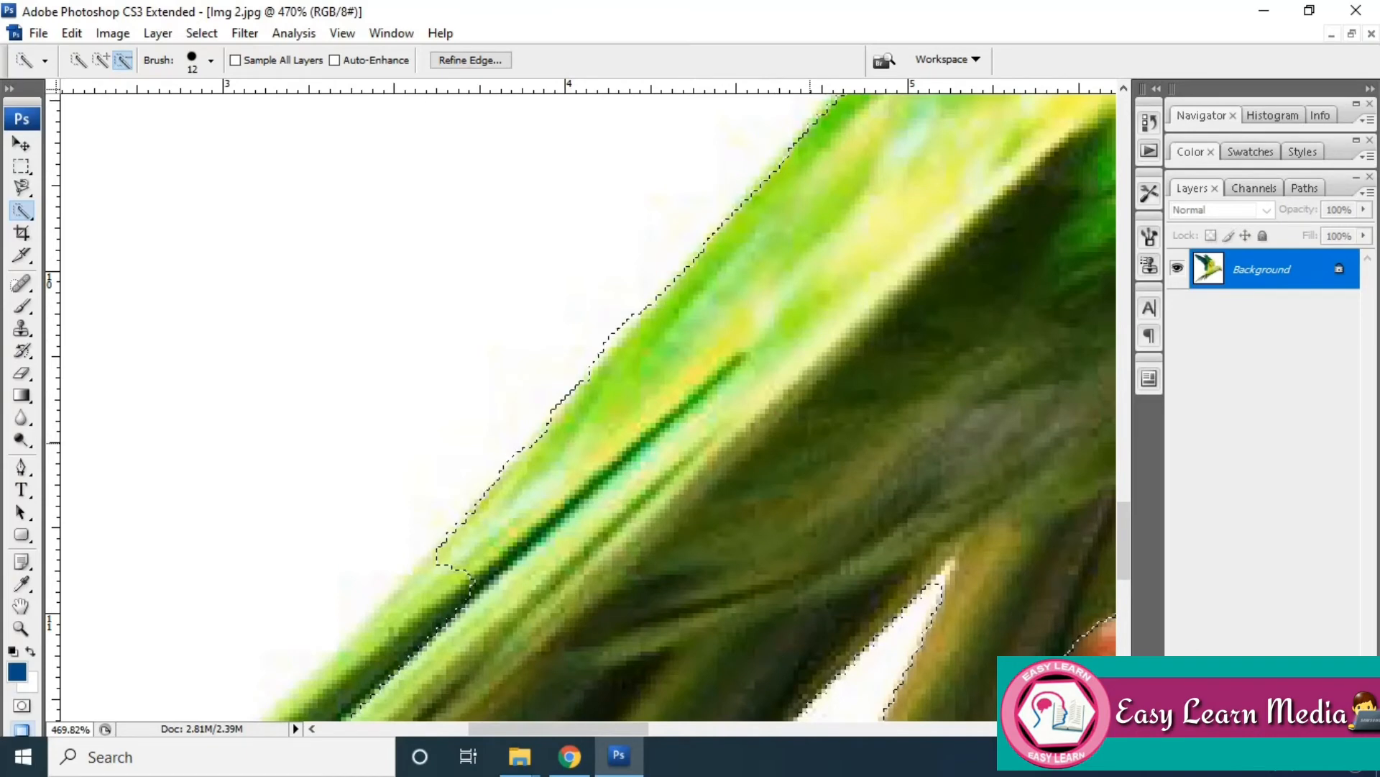
Add the unselected outer feathers along the tail's upper edge to the selection
{"action": "key", "text": "ctrl+minus"}
{"action": "key", "text": "ctrl+minus"}
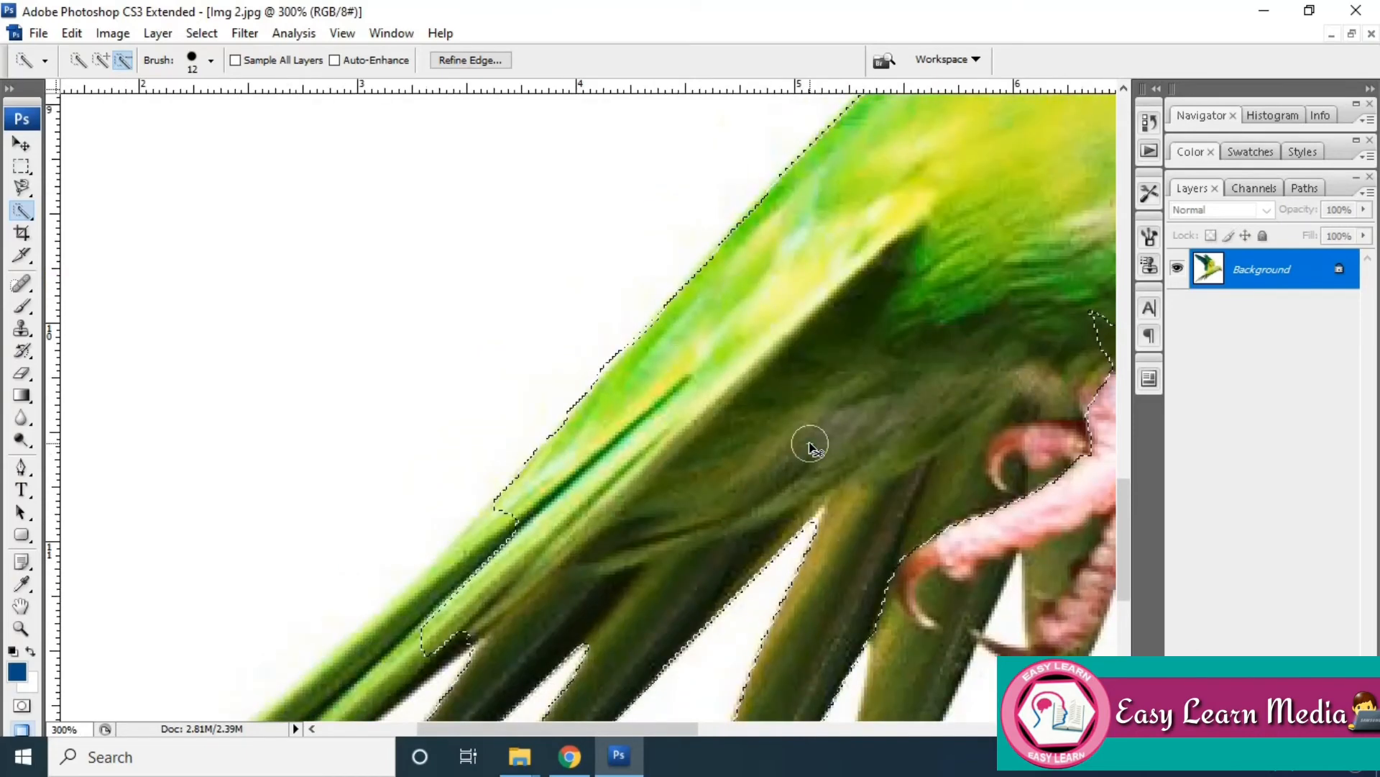
{"action": "left_click", "coordinate": [102, 60]}
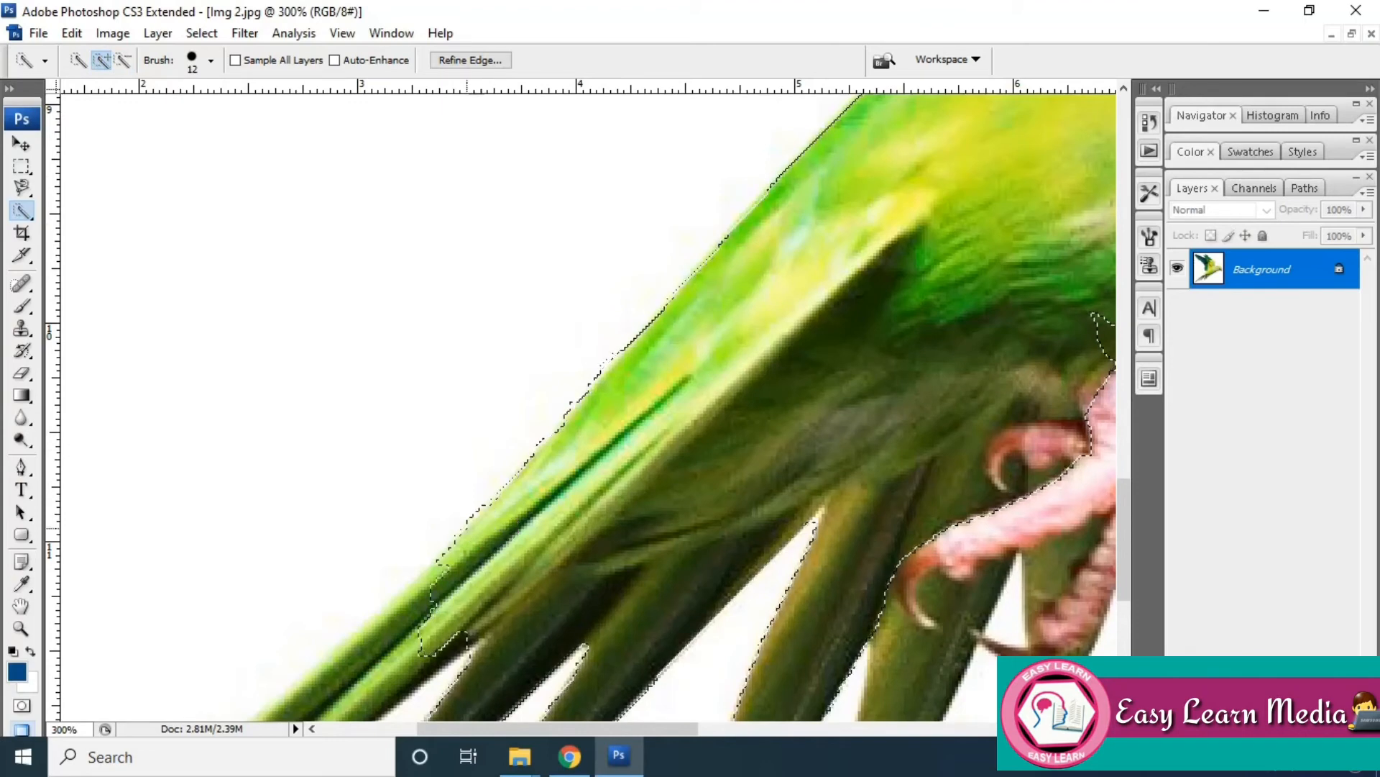
{"action": "scroll", "coordinate": [647, 579], "scroll_direction": "down", "scroll_amount": 5}
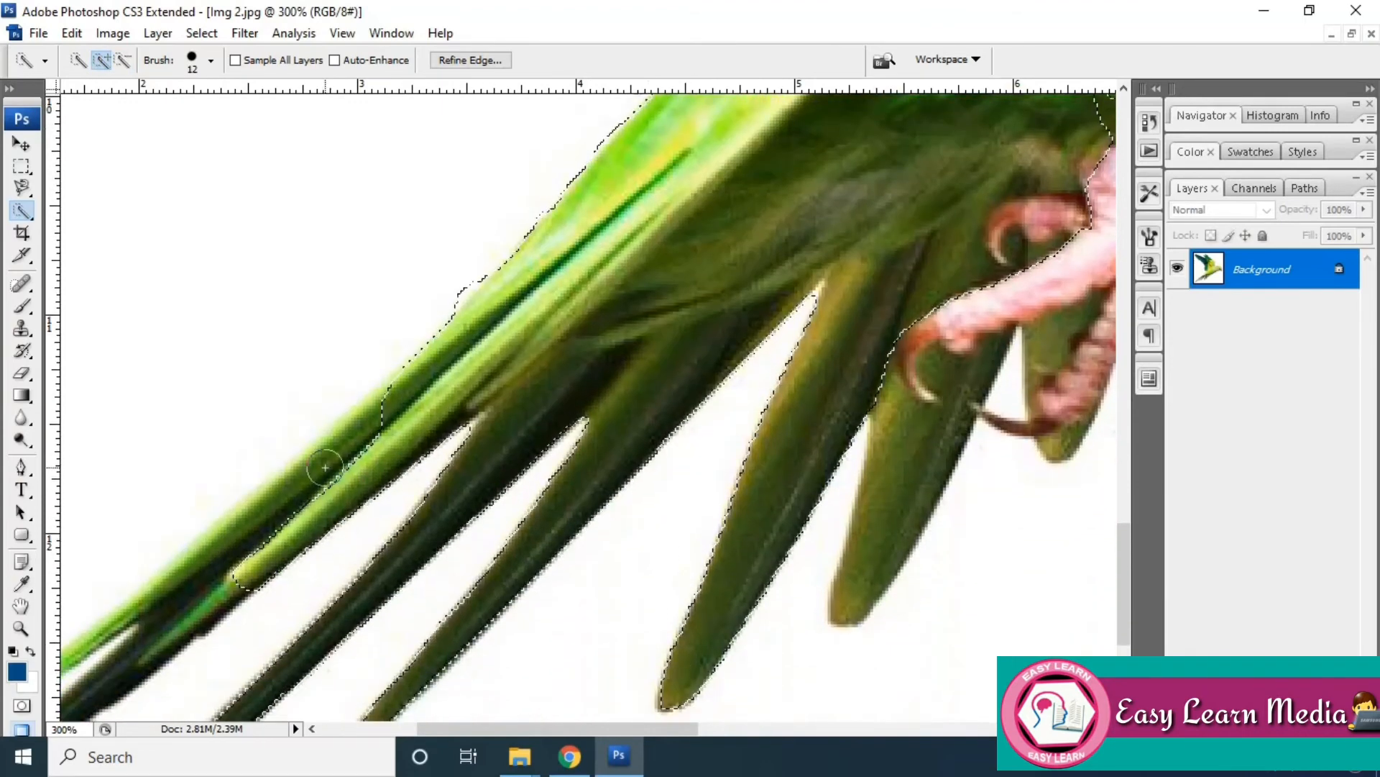
{"action": "mouse_move", "coordinate": [325, 468]}
{"action": "left_mouse_down"}
{"action": "mouse_move", "coordinate": [274, 485]}
{"action": "mouse_move", "coordinate": [218, 539]}
{"action": "left_mouse_up"}
{"action": "scroll", "coordinate": [280, 468], "scroll_direction": "down", "scroll_amount": 1}
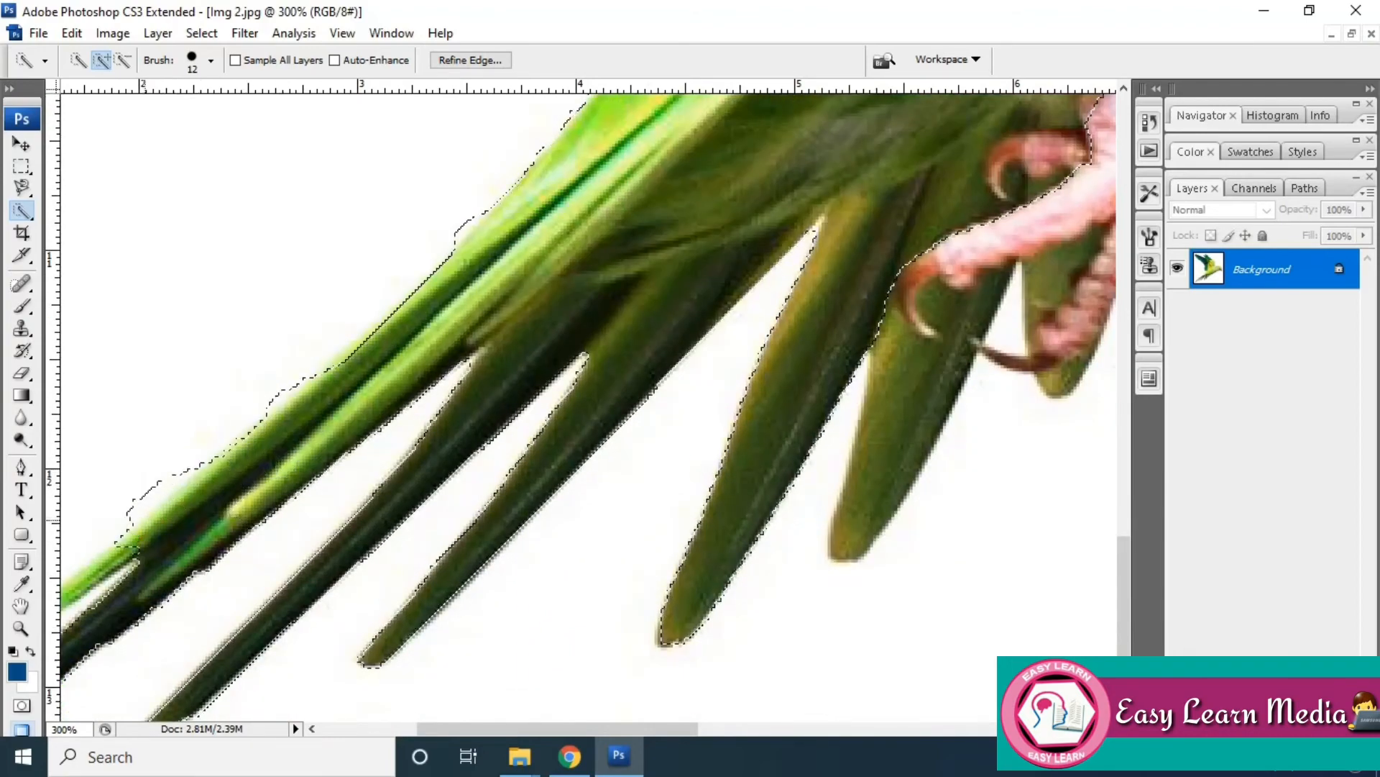
Trim the excess background along the tail's upper edge and extend the selection to the tail tip
{"action": "left_click", "coordinate": [123, 60]}
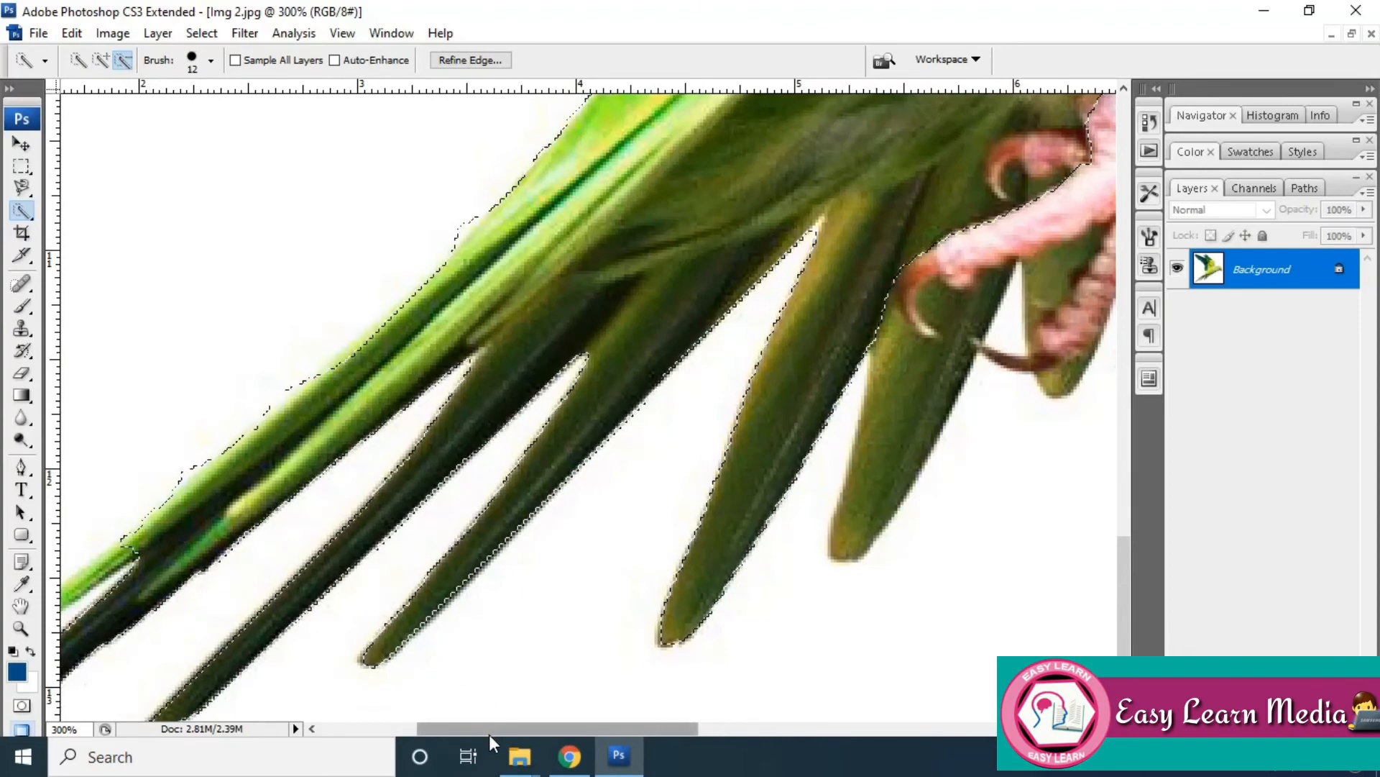
{"action": "left_click_drag", "start_coordinate": [489, 735], "coordinate": [412, 735]}
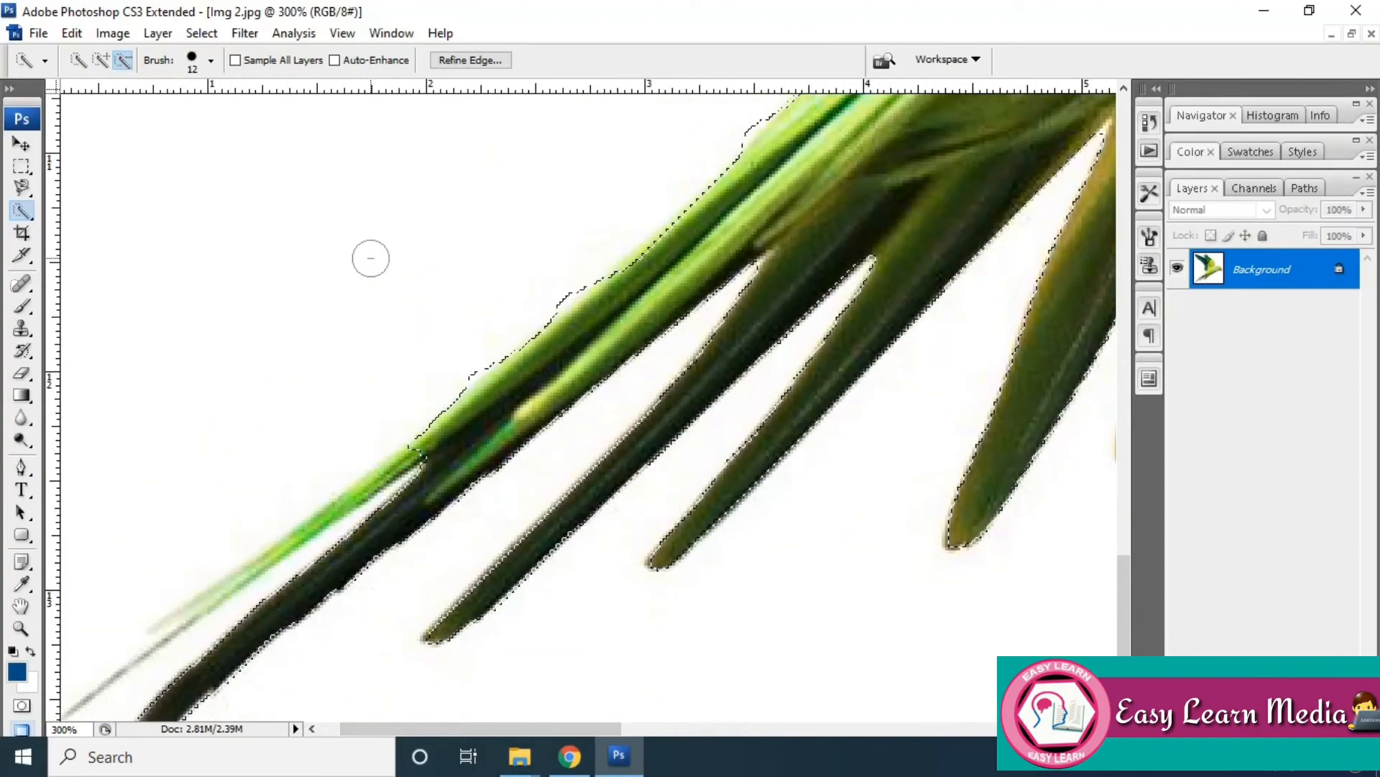
{"action": "left_click", "coordinate": [102, 60]}
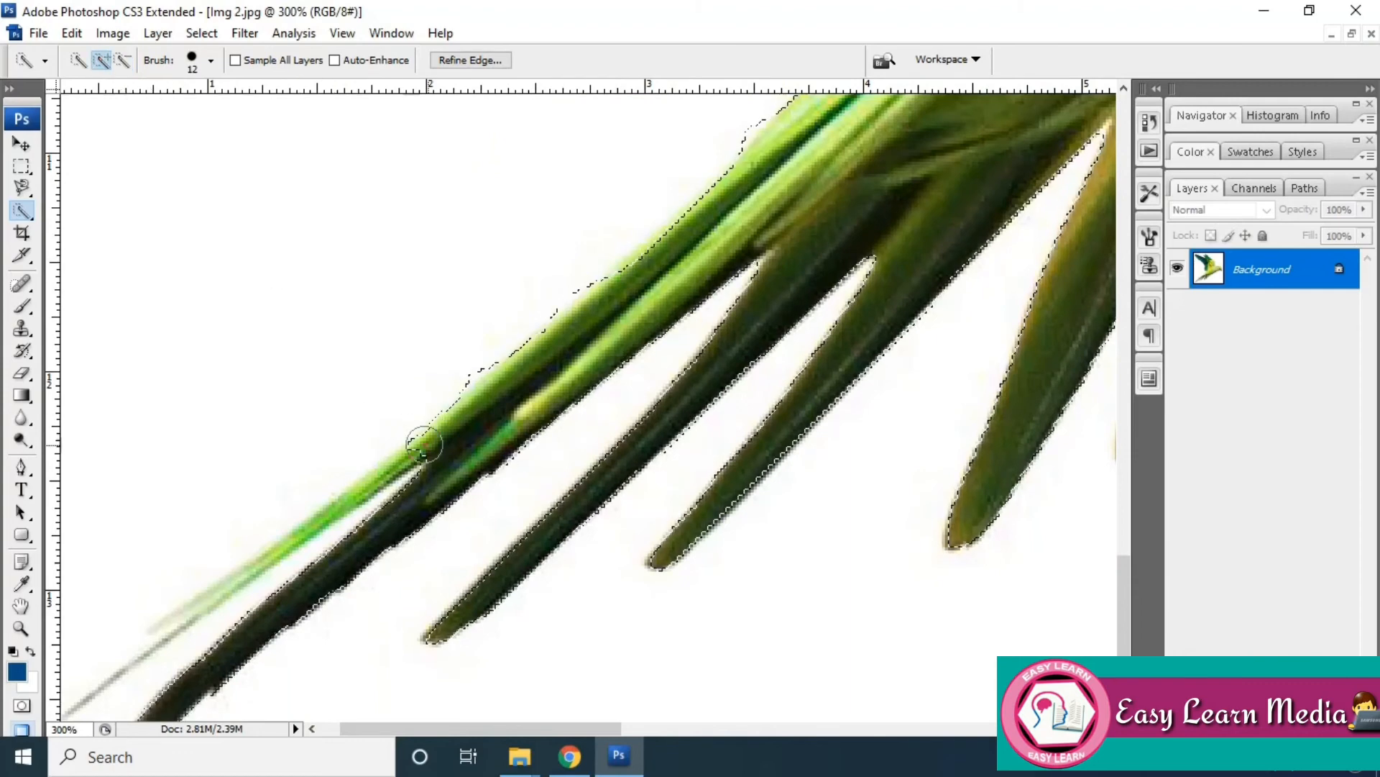
{"action": "left_click", "coordinate": [424, 444]}
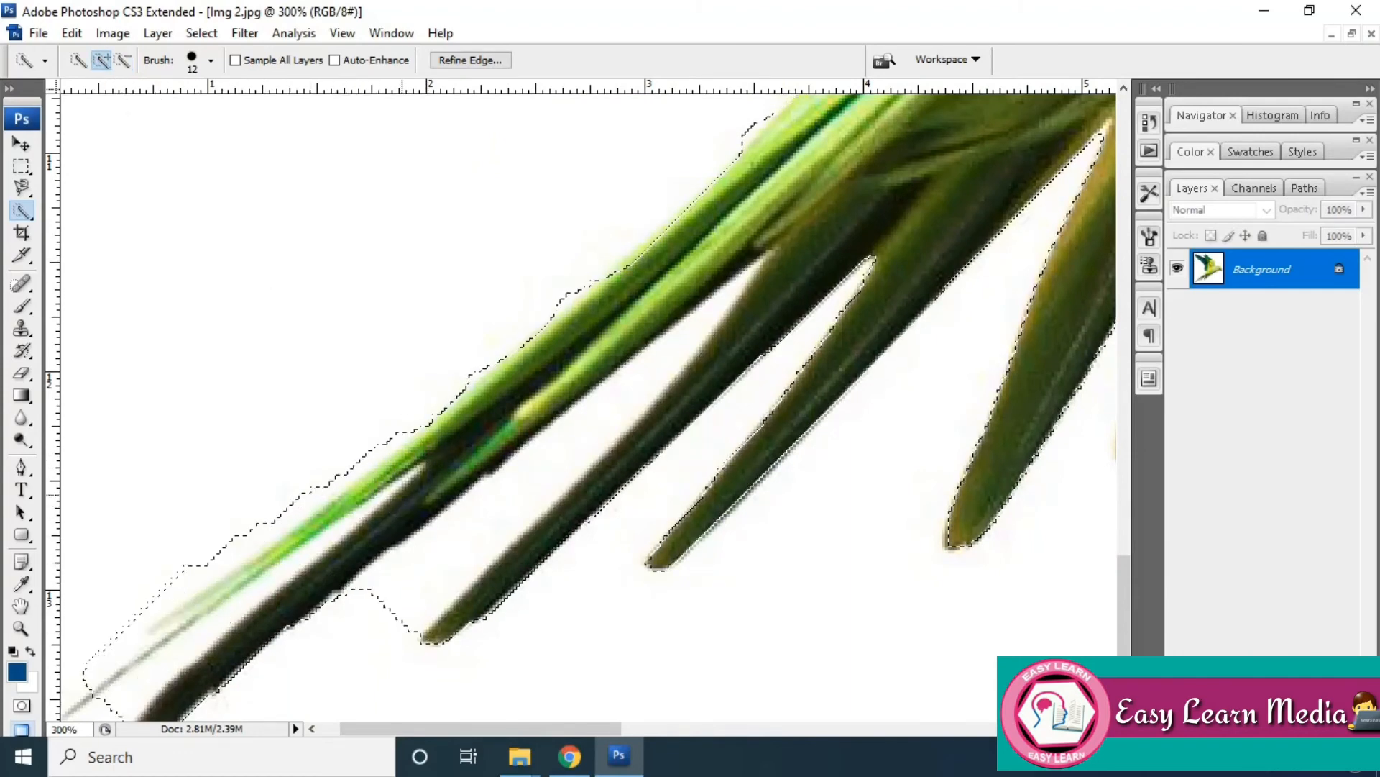
Try cutting the selected parrot out of the background, and undo the cut
{"action": "key", "text": "ctrl+minus"}
{"action": "key", "text": "ctrl+minus"}
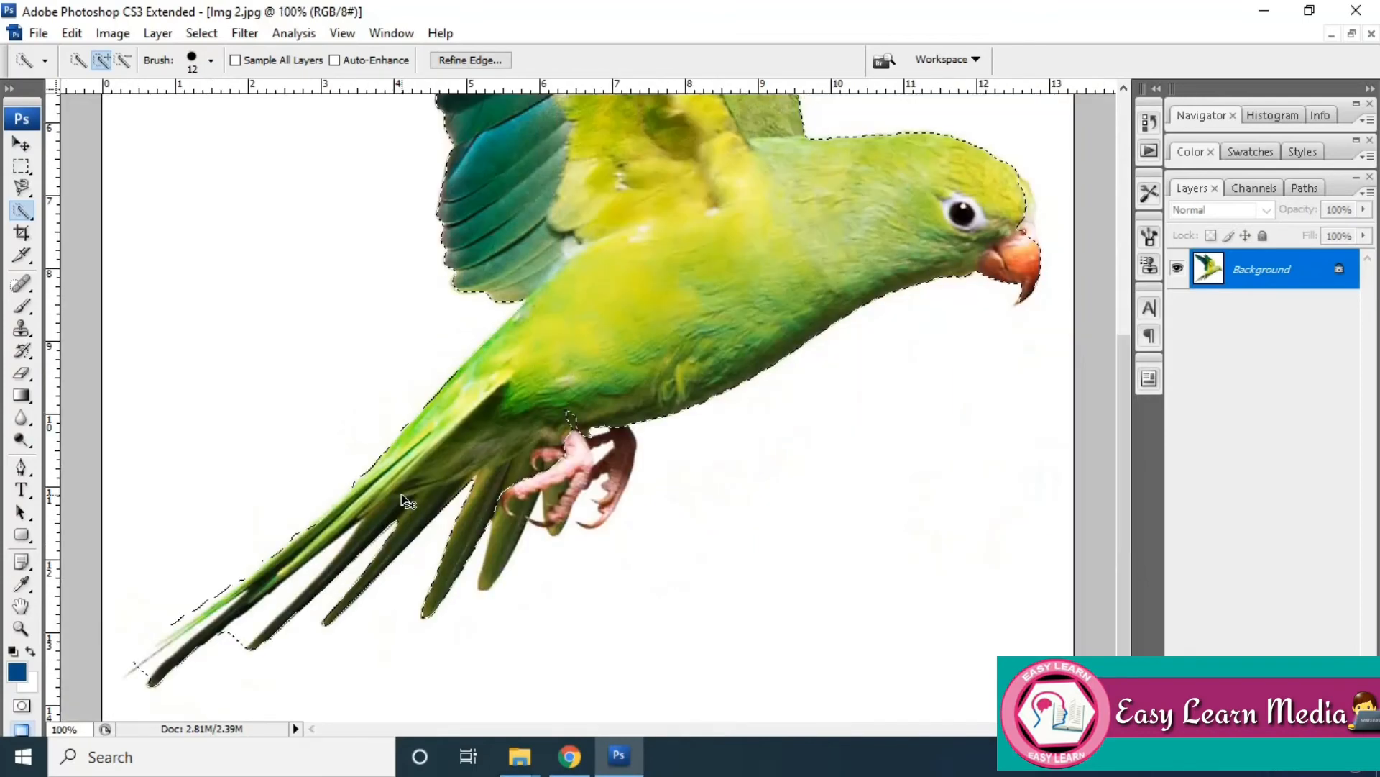
{"action": "key", "text": "ctrl+minus"}
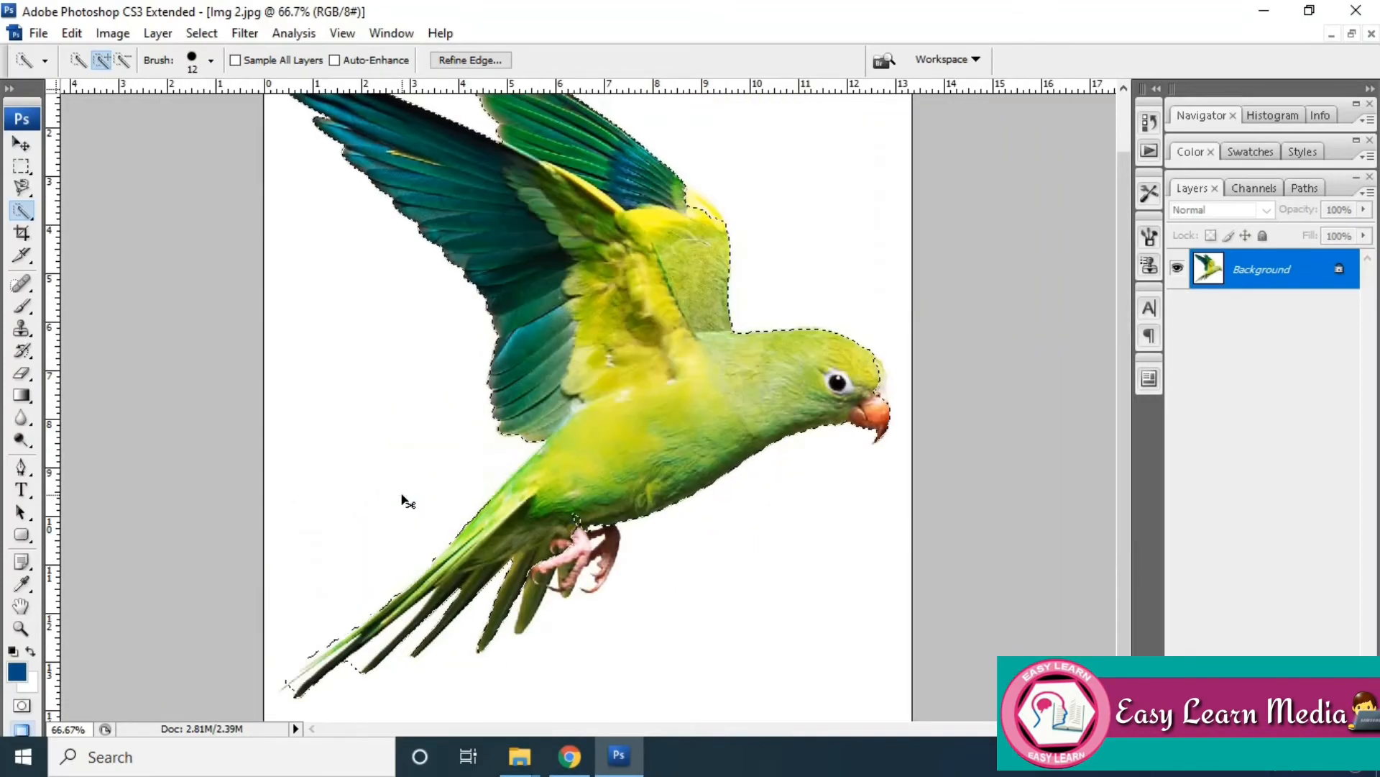
{"action": "key", "text": "ctrl+x"}
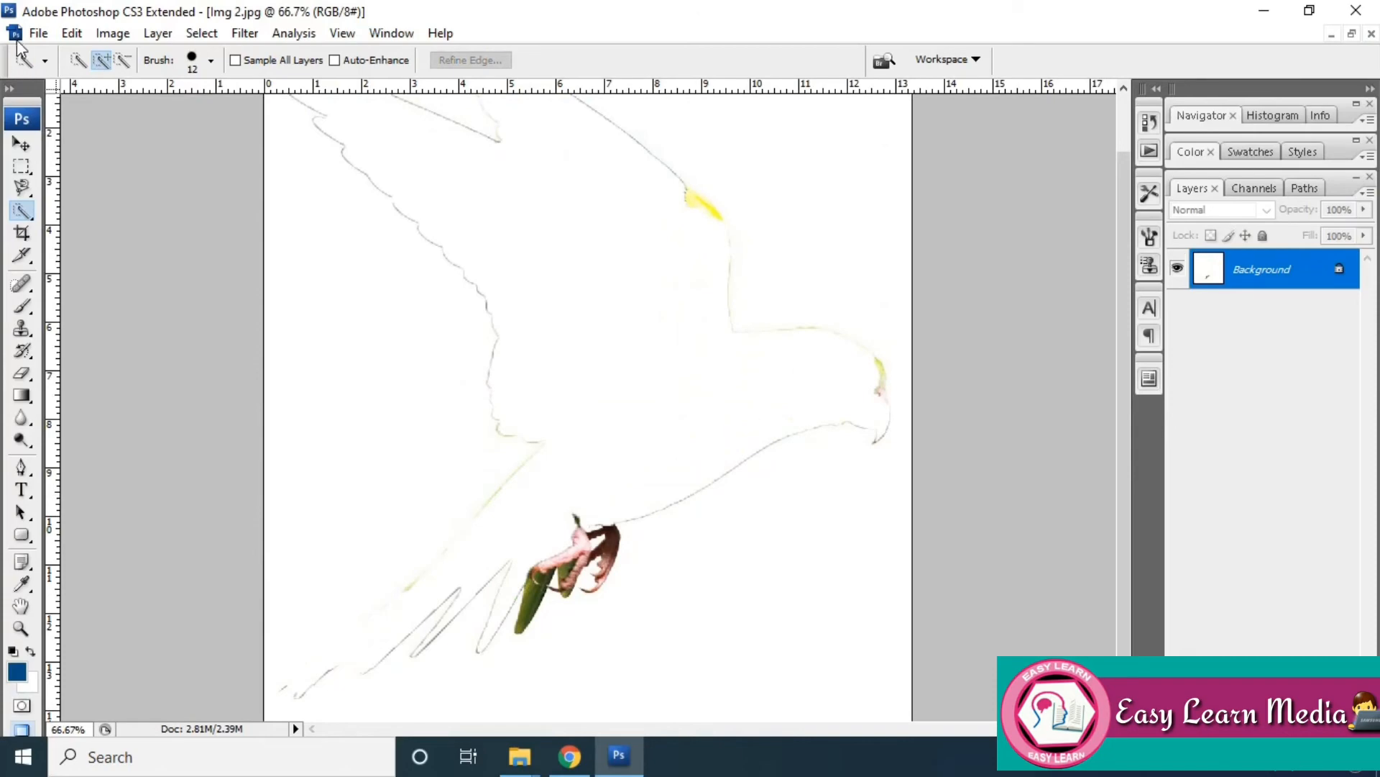
{"action": "key", "text": "ctrl+z"}
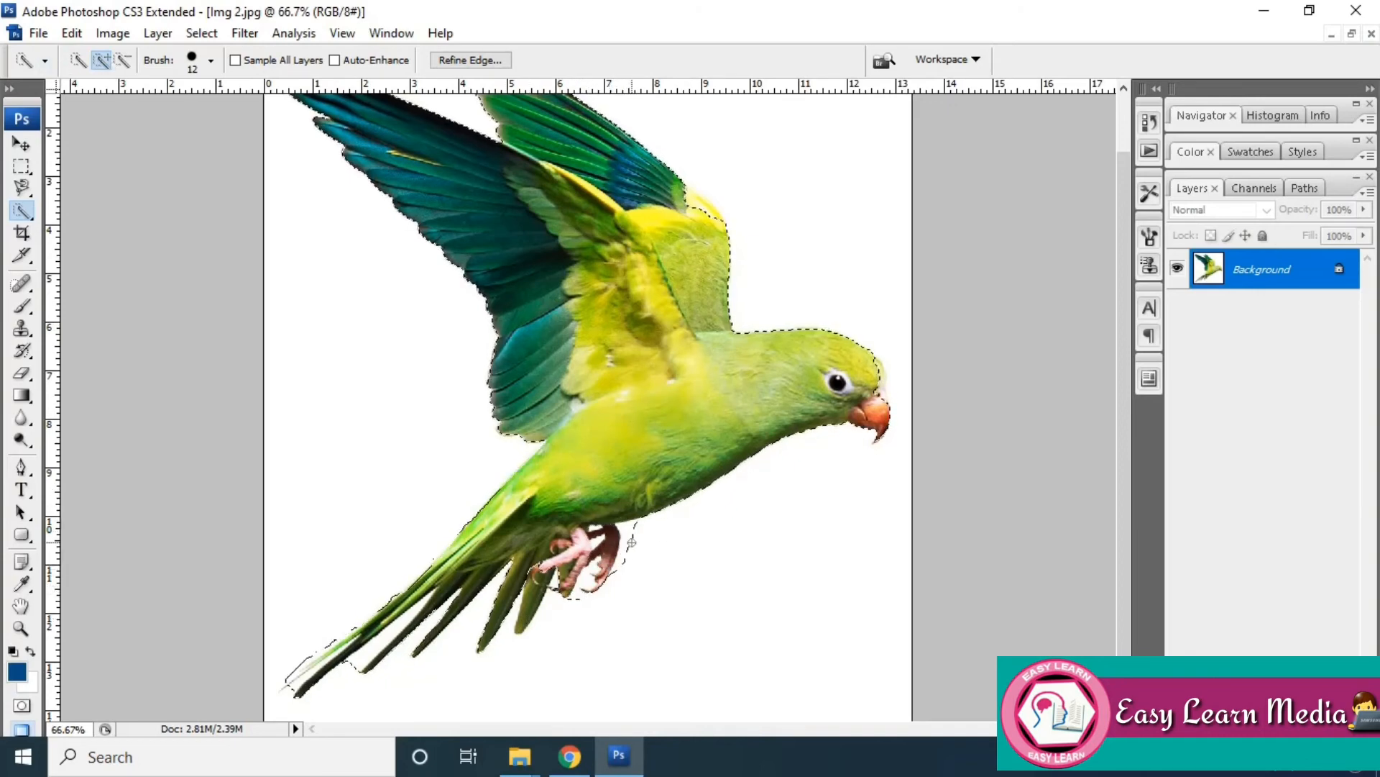
Subtract the excess white background around the parrot's feet from the selection
{"action": "key", "text": "ctrl+plus"}
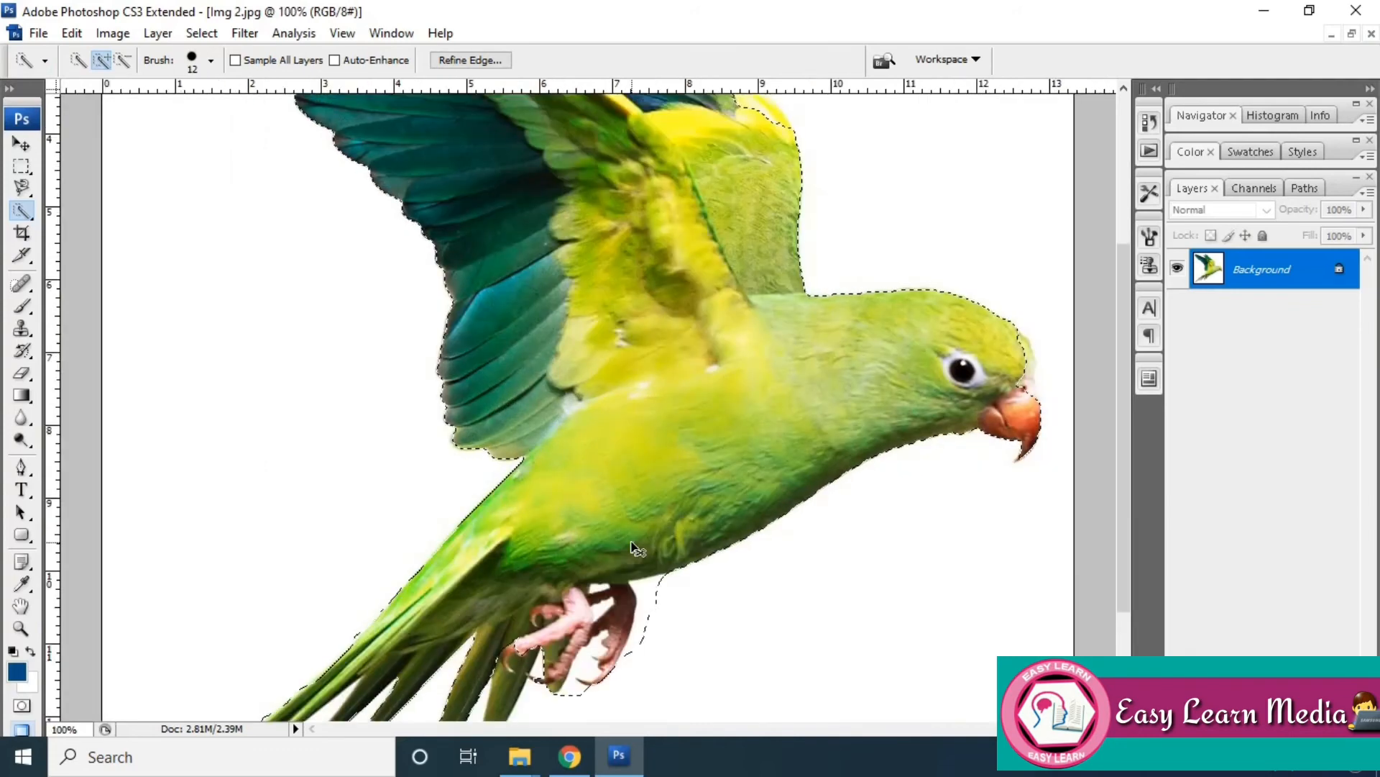
{"action": "left_click", "coordinate": [125, 60]}
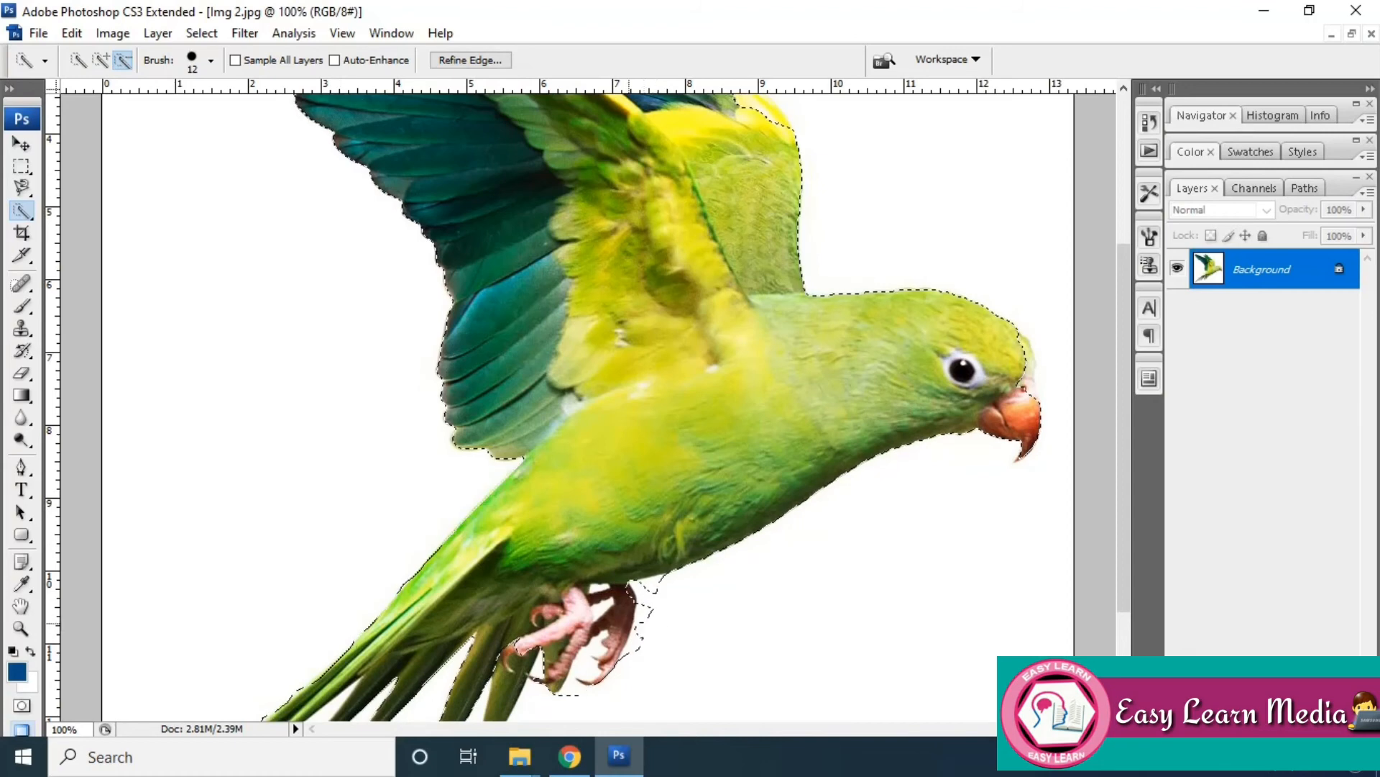
{"action": "mouse_move", "coordinate": [655, 624]}
{"action": "left_mouse_down"}
{"action": "mouse_move", "coordinate": [639, 626]}
{"action": "mouse_move", "coordinate": [648, 588]}
{"action": "left_mouse_up"}
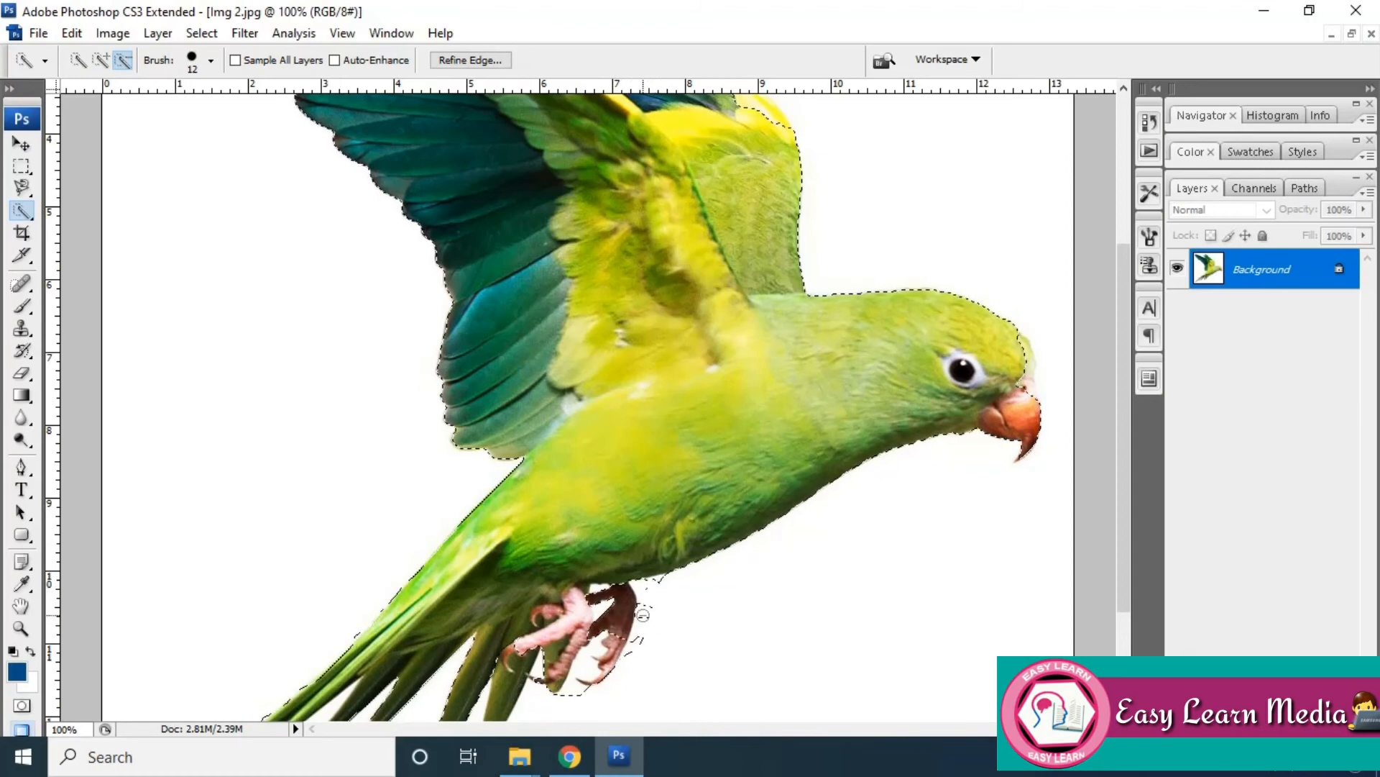
{"action": "left_click", "coordinate": [643, 642]}
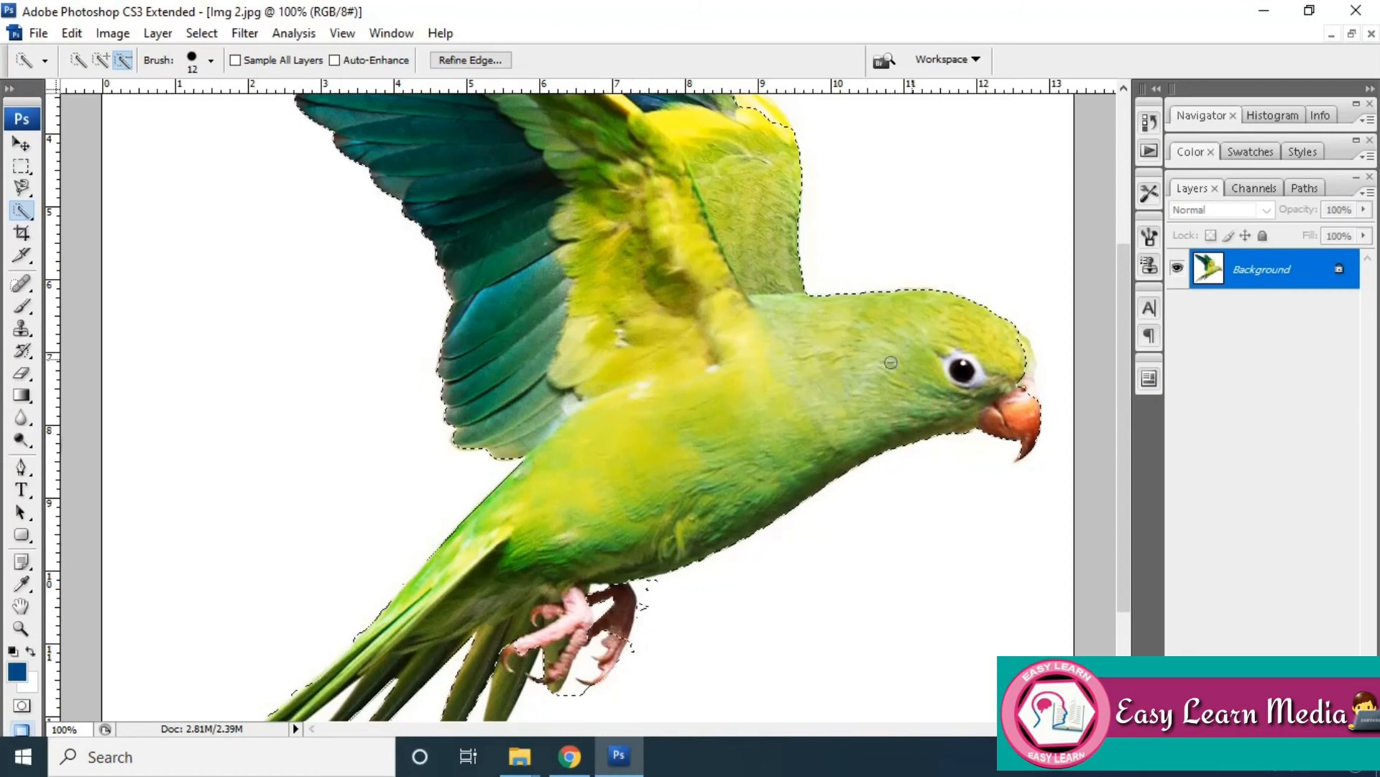
Cut the selected parrot and paste it into a new 908 x 954 pixel document with a white background
{"action": "key", "text": "ctrl+x"}
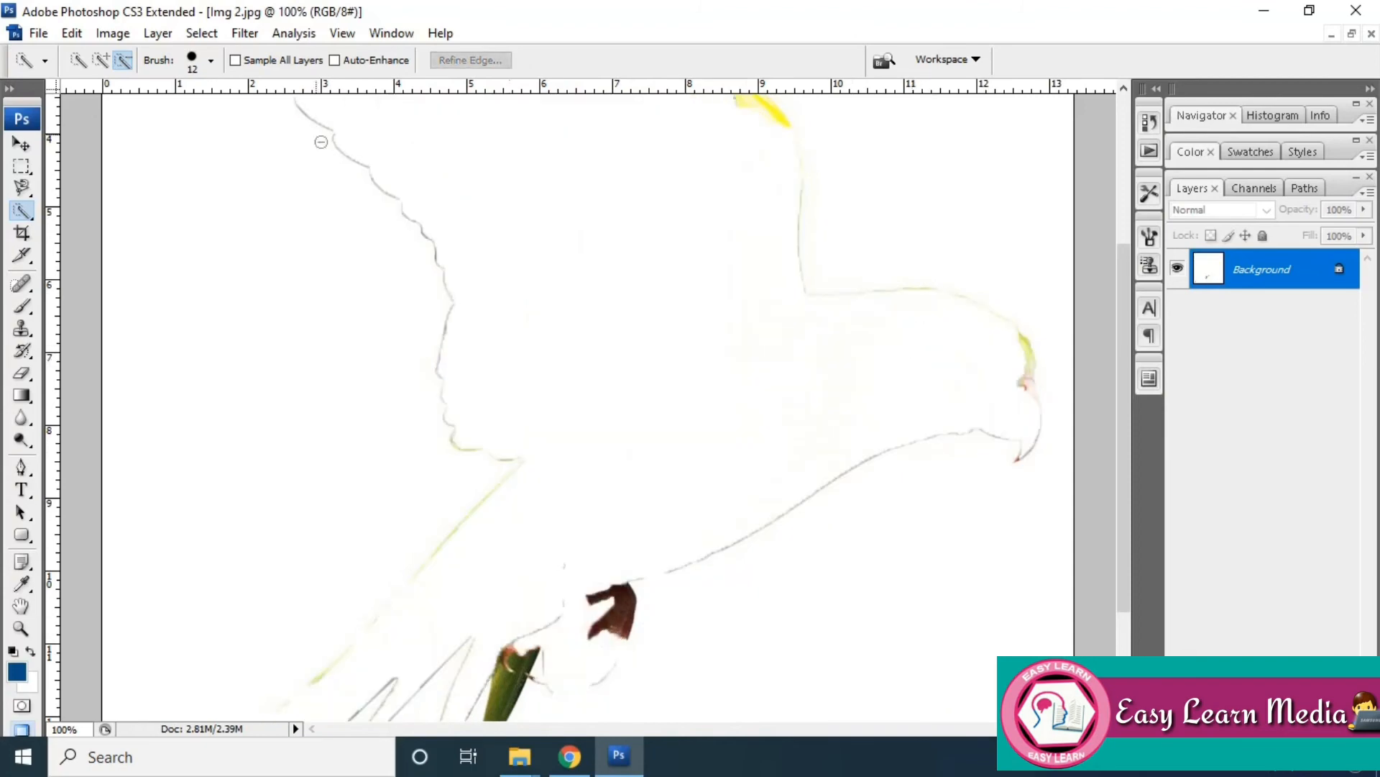
{"action": "left_click", "coordinate": [38, 34]}
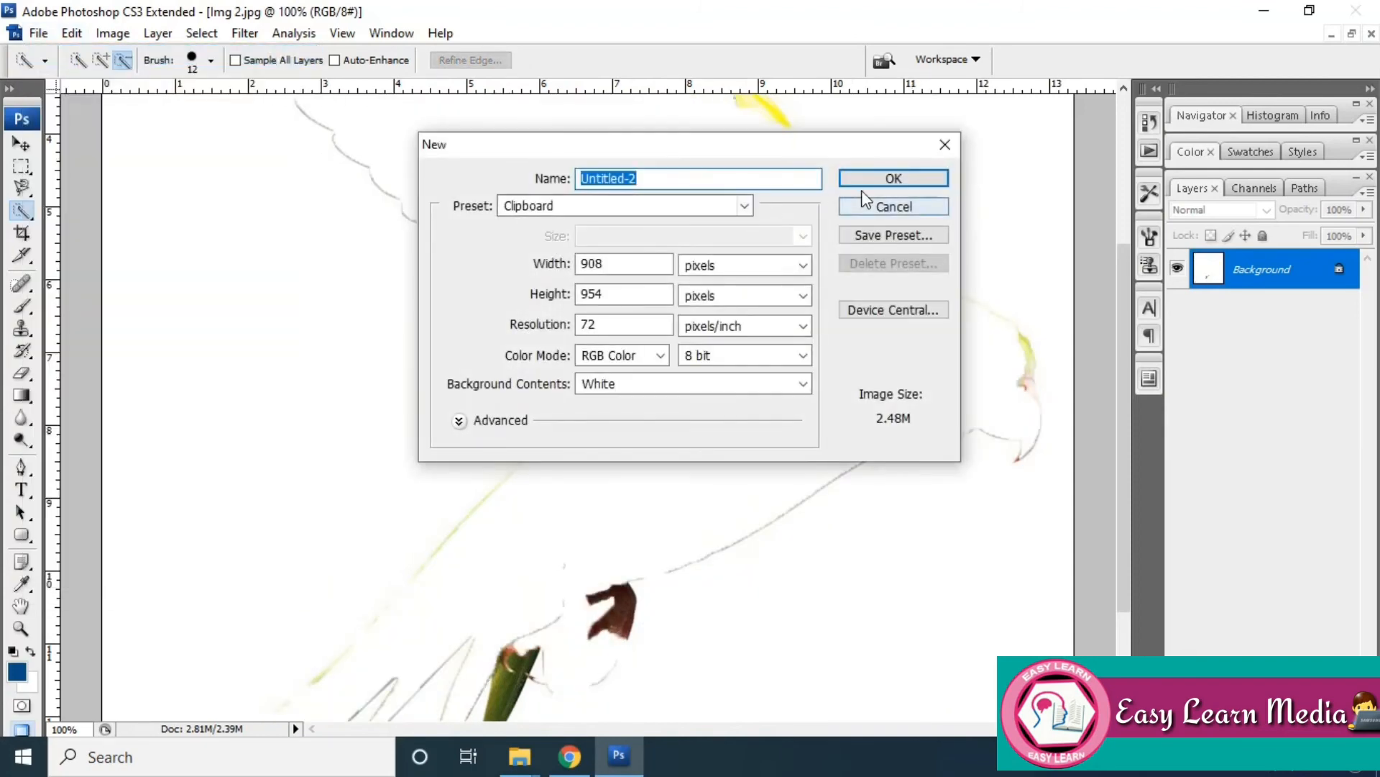
{"action": "left_click", "coordinate": [890, 180]}
{"action": "key", "text": "ctrl+v"}
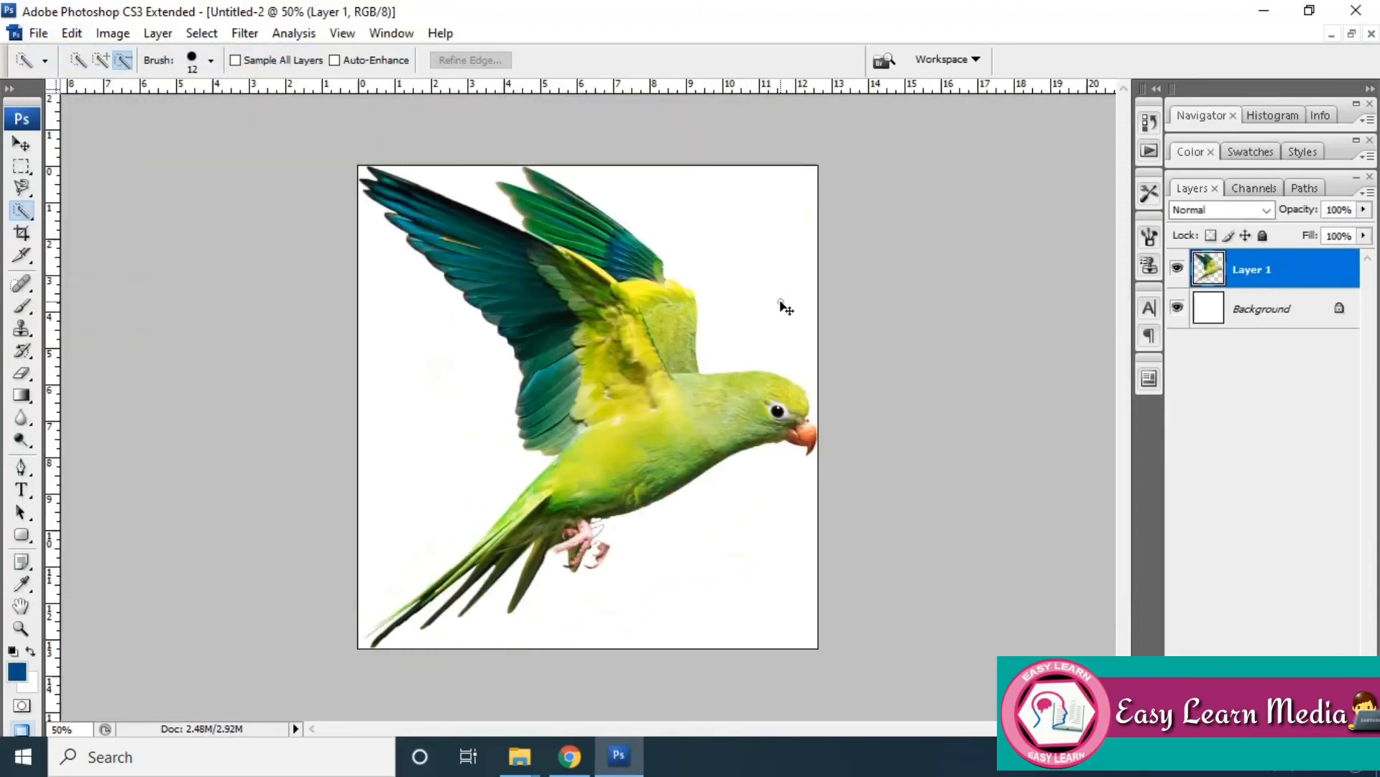
Copy the cut-out parrot into Img3.jpg with the Move Tool, maximize that image, and place the parrot in the foreground left of the man
{"action": "left_click", "coordinate": [1351, 34]}
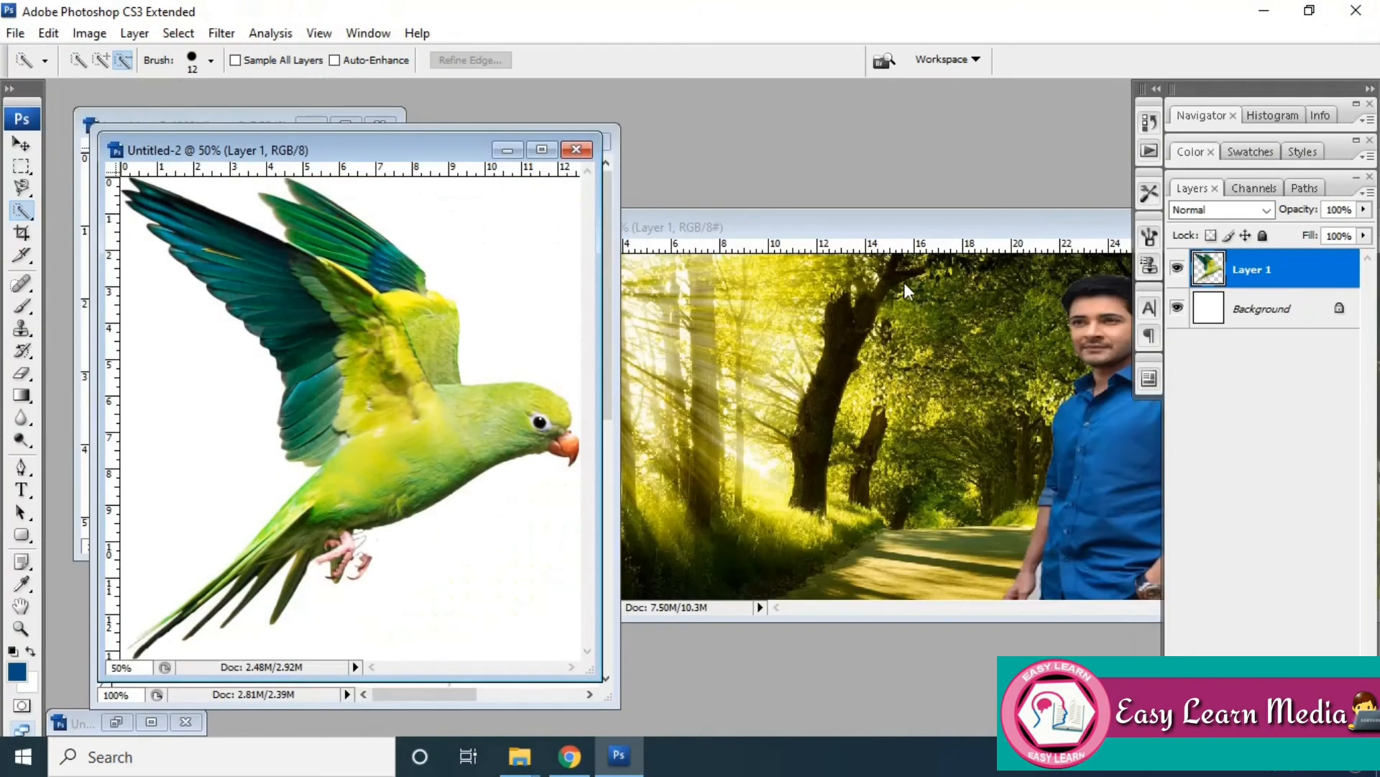
{"action": "left_click", "coordinate": [22, 144]}
{"action": "right_click", "coordinate": [420, 425]}
{"action": "left_click", "coordinate": [441, 441]}
{"action": "left_click_drag", "start_coordinate": [442, 440], "coordinate": [859, 412]}
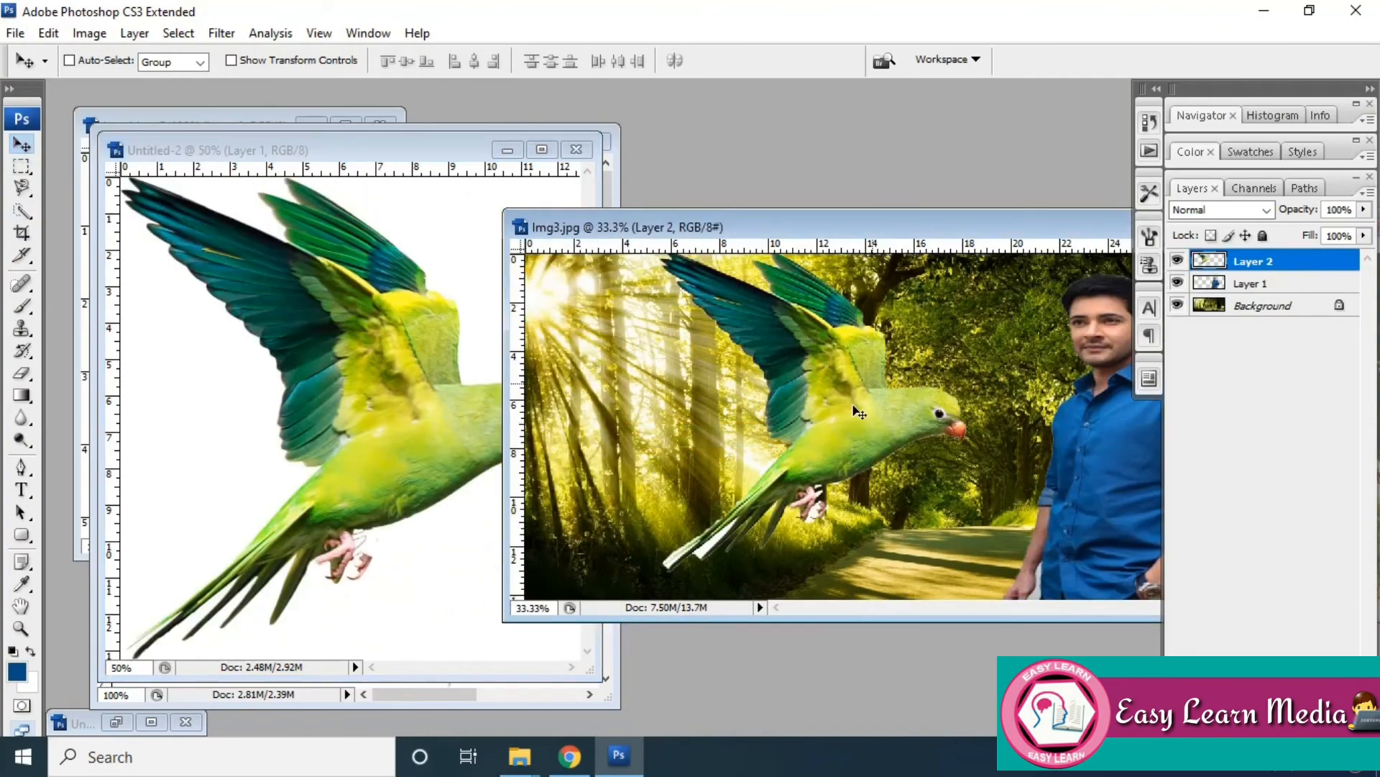
{"action": "double_click", "coordinate": [996, 225]}
{"action": "left_click_drag", "start_coordinate": [446, 414], "coordinate": [437, 524]}
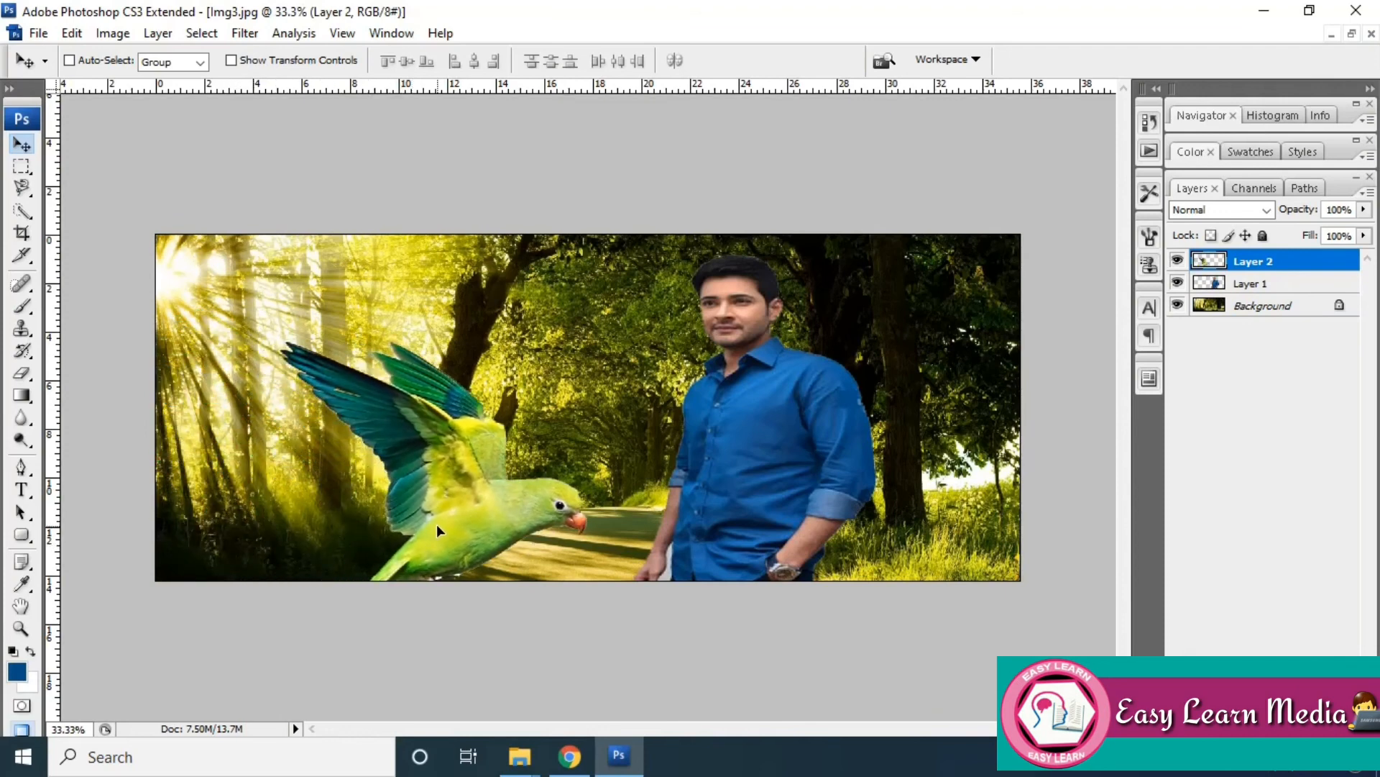